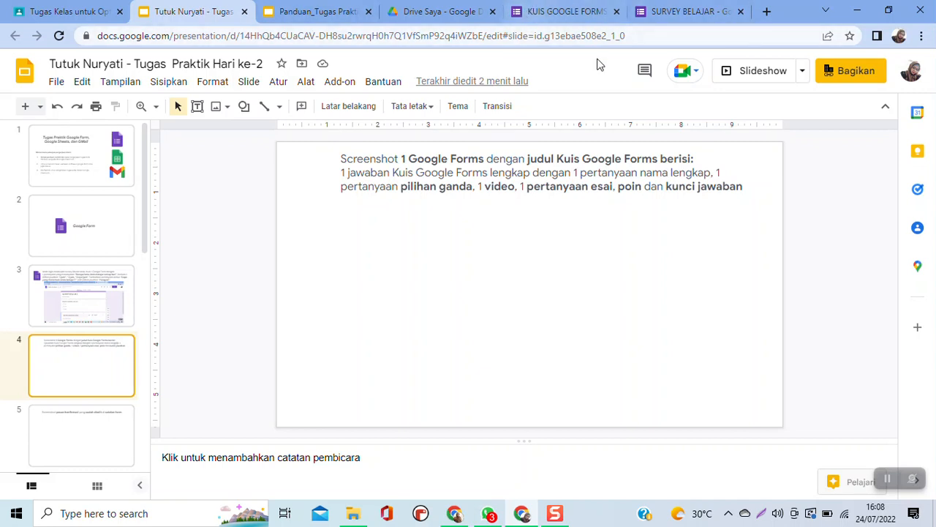
- Switch to the KUIS GOOGLE FORMS form and set the first question's text to "Organ tubuh yang merupakan alat pencernaan mekanik adalah ...."
left_click(591, 18)
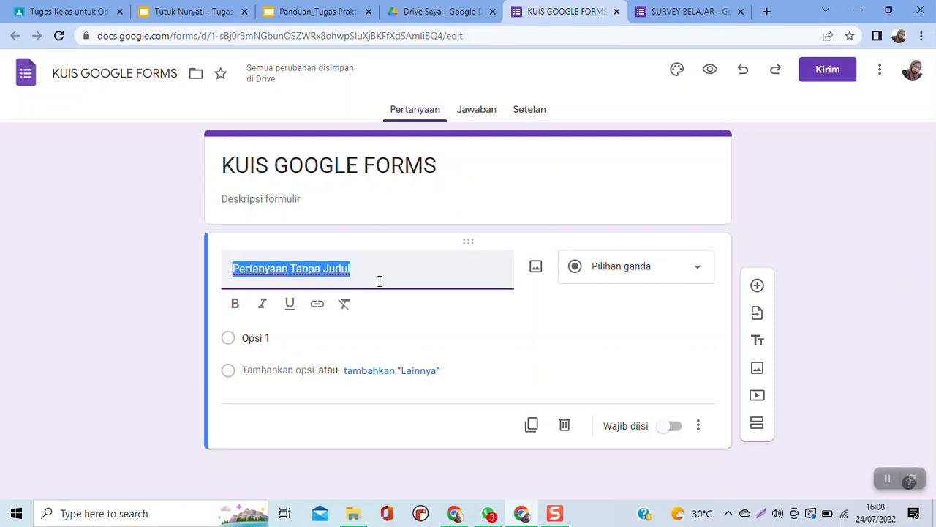
type("Organ t")
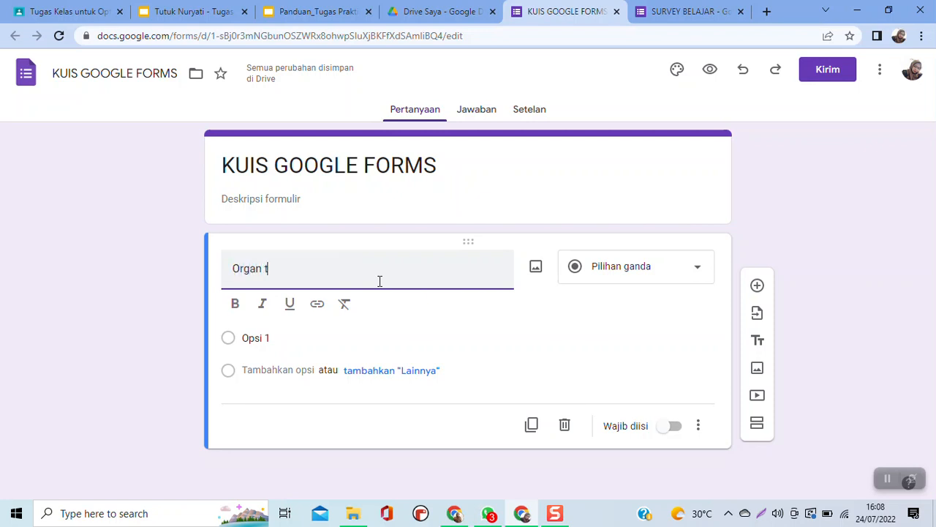
type("ubuh yang ")
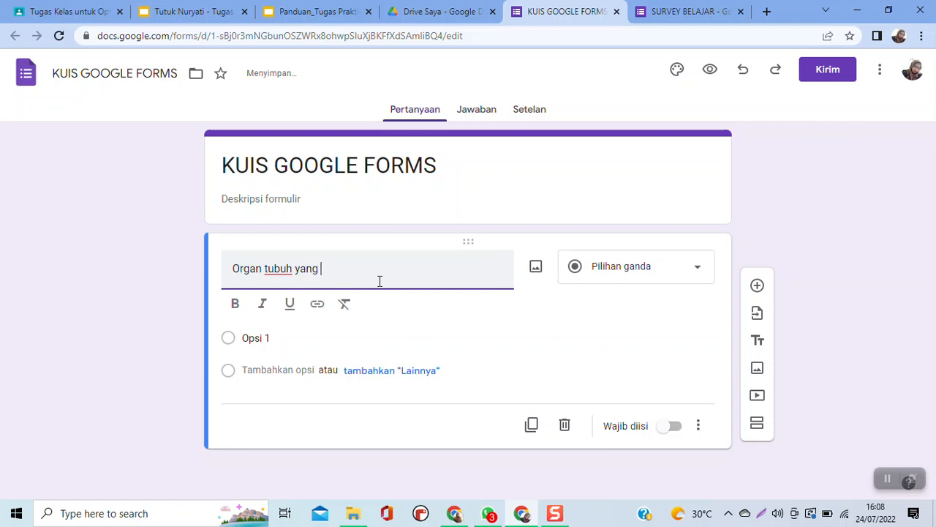
type("merupakan alat pencernaan mekanik adalah ....")
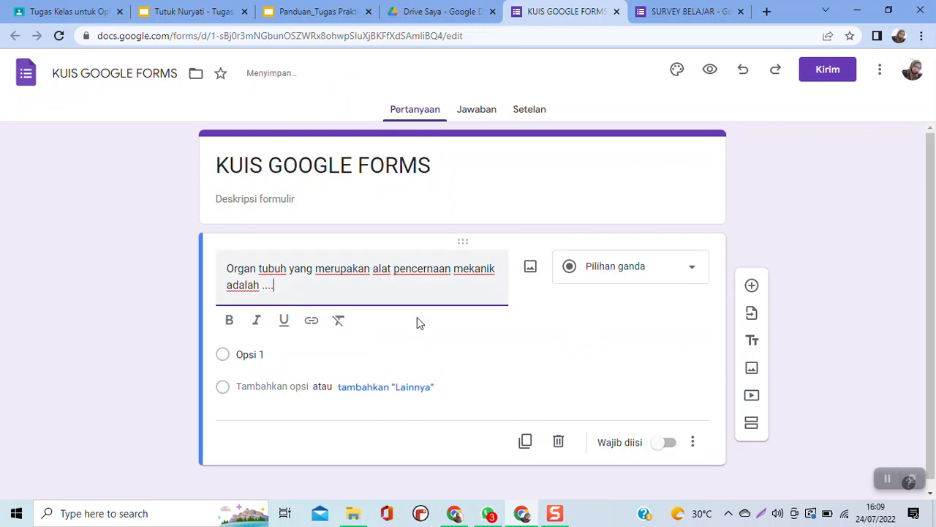
- Enter the answer options "gigi", "usus halus" and "usus 12 jari" for the first multiple-choice question
left_click(272, 356)
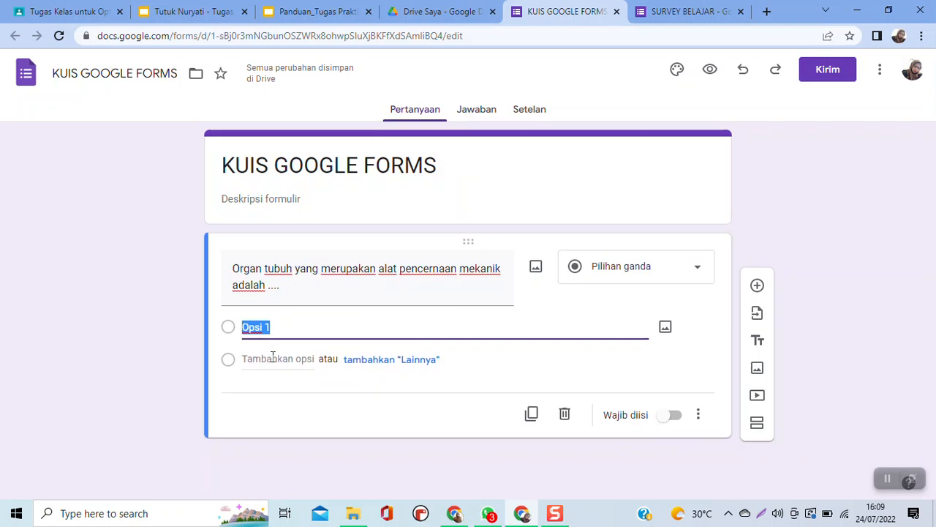
type("gigi")
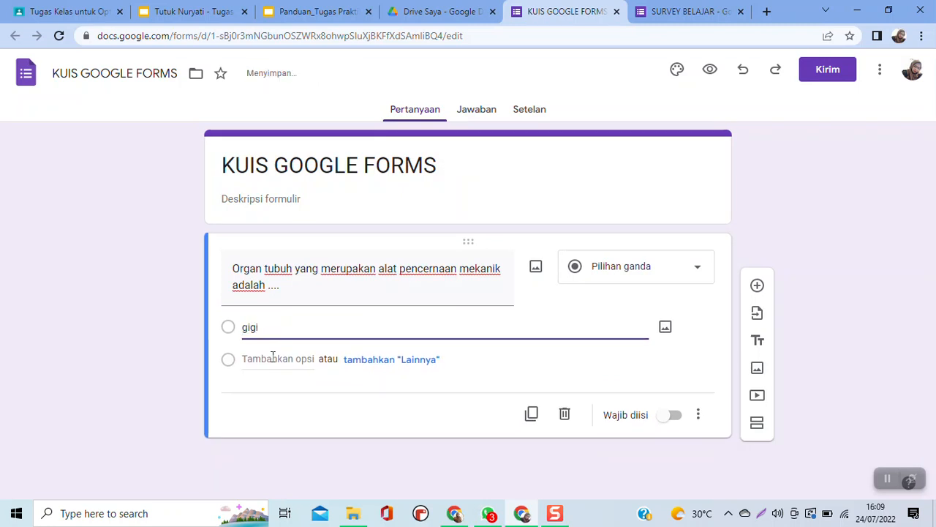
key("Return")
type("us")
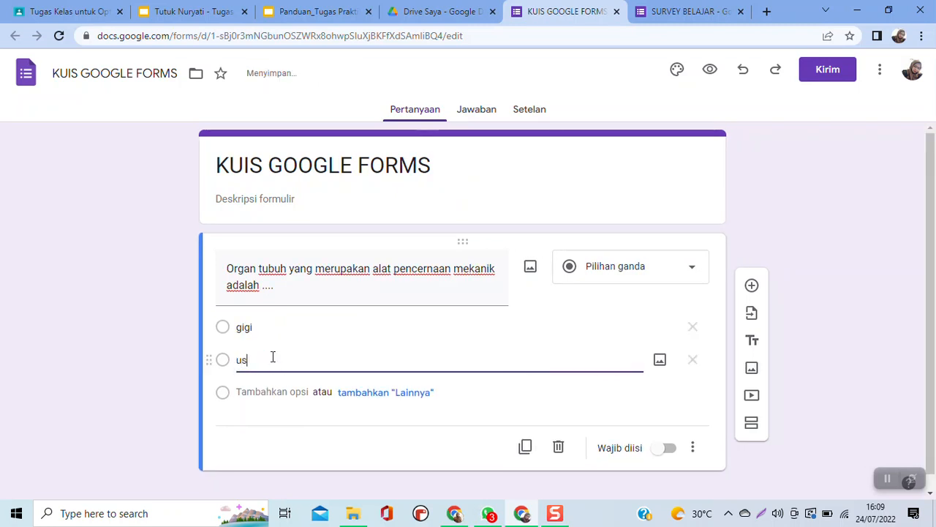
type("us halus")
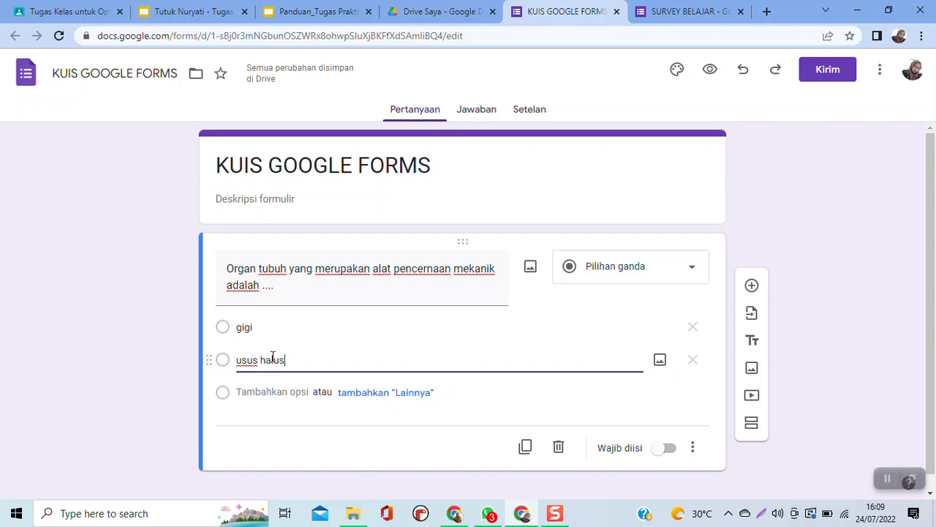
key("Return")
type("usus 12 jari")
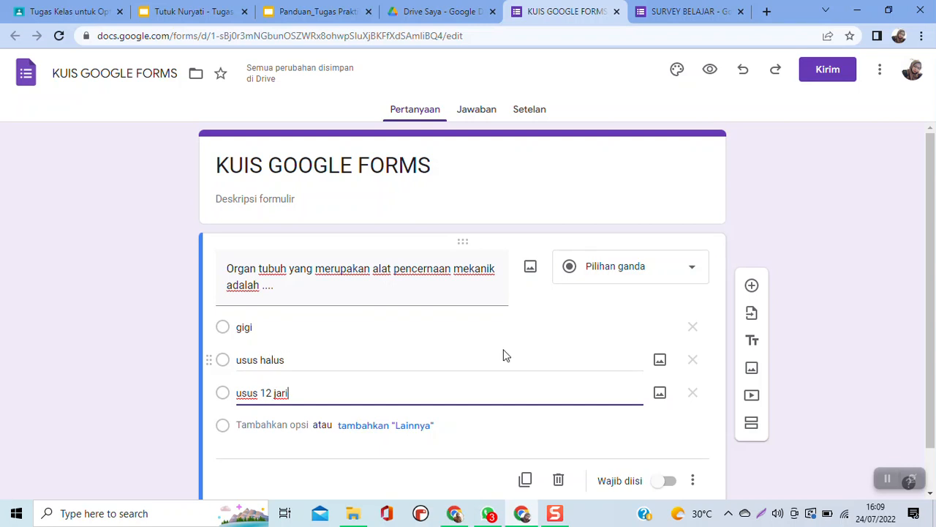
- Add a blank question below the first one, leaving it without an image
scroll(503, 356, "down", 1)
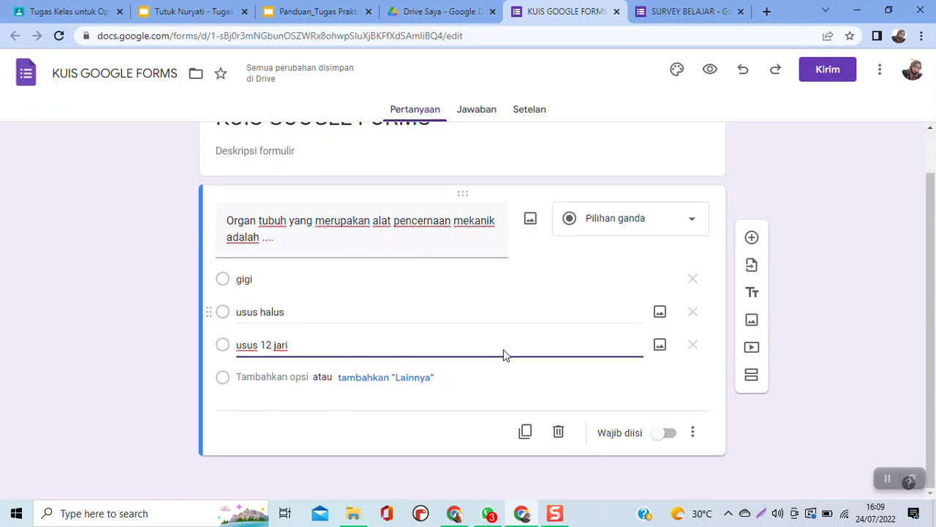
left_click(752, 239)
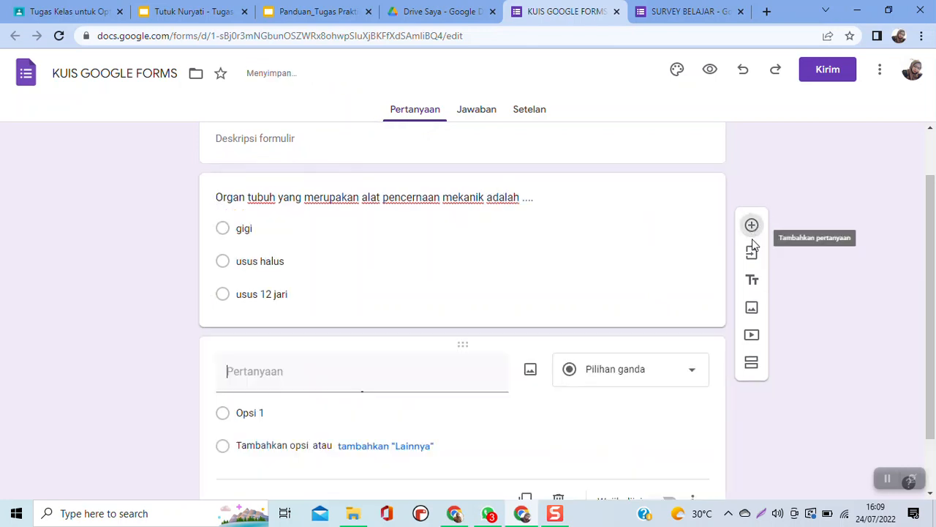
left_click(531, 375)
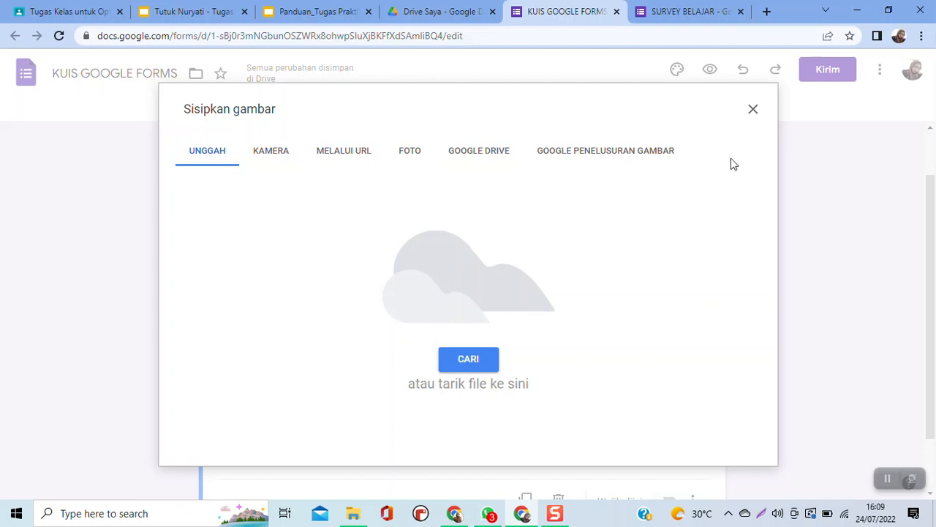
left_click(752, 111)
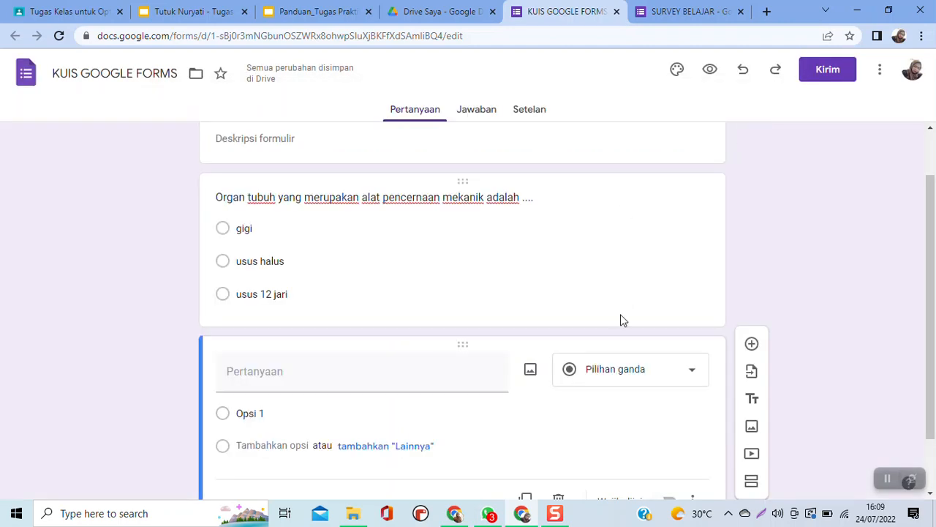
- Search YouTube for the video creator's name and insert the video "PANDUAN PENGERJAAN TUGAS" below the blank question
scroll(510, 366, "down", 1)
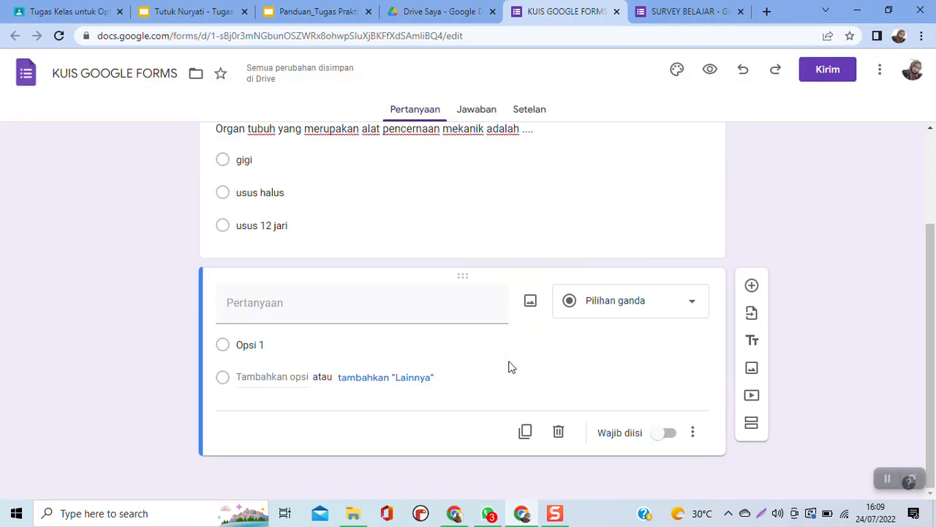
left_click(752, 396)
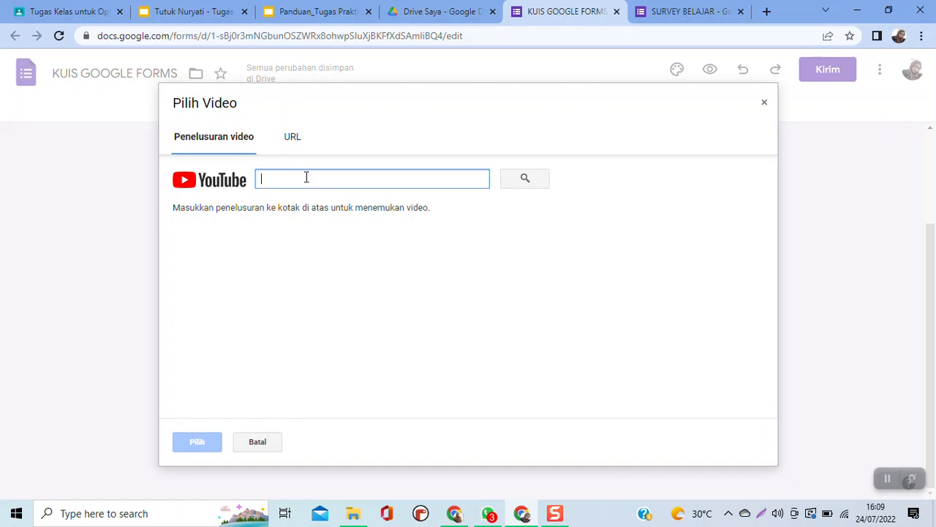
key("Return")
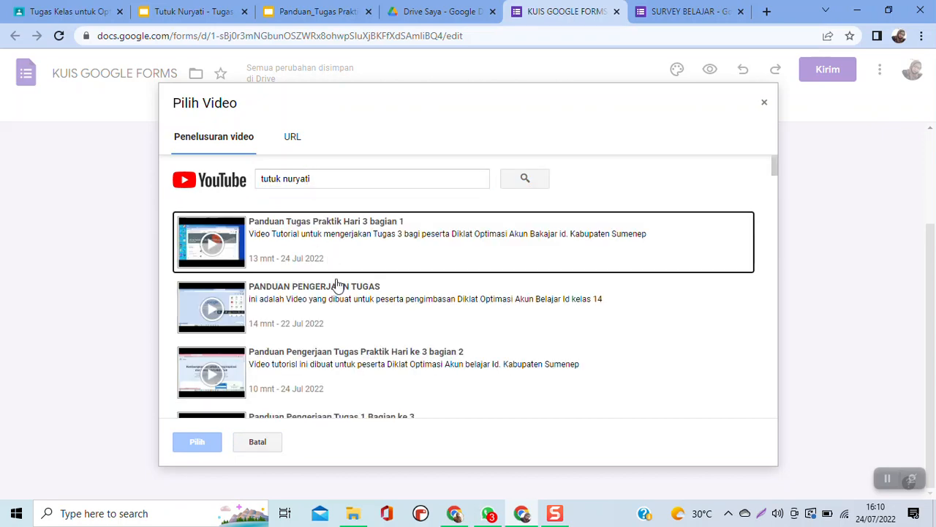
left_click(315, 308)
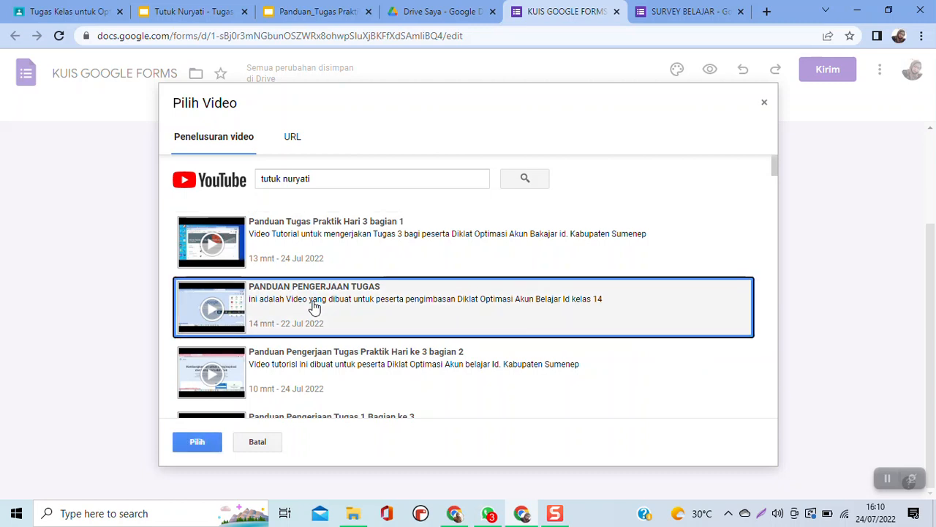
left_click(197, 447)
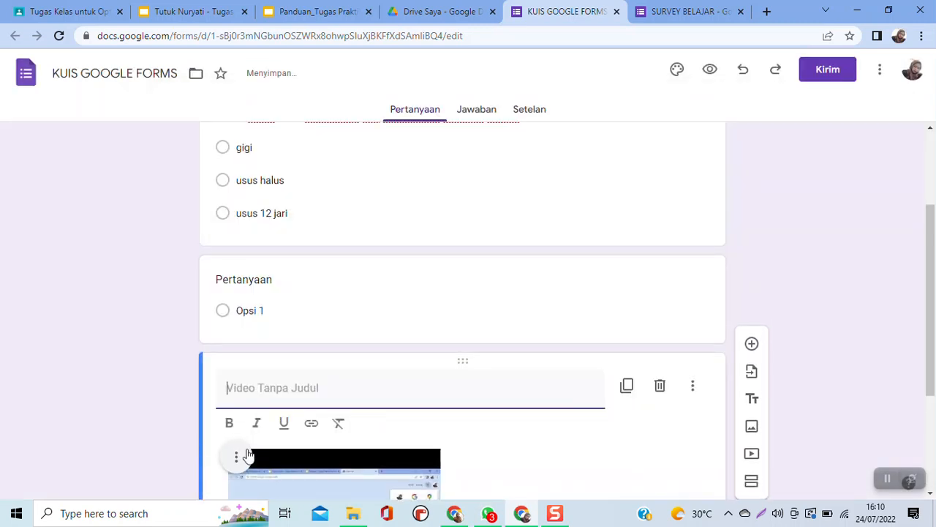
- Title the inserted video "Simaklah video berikut ini!"
scroll(303, 455, "down", 2)
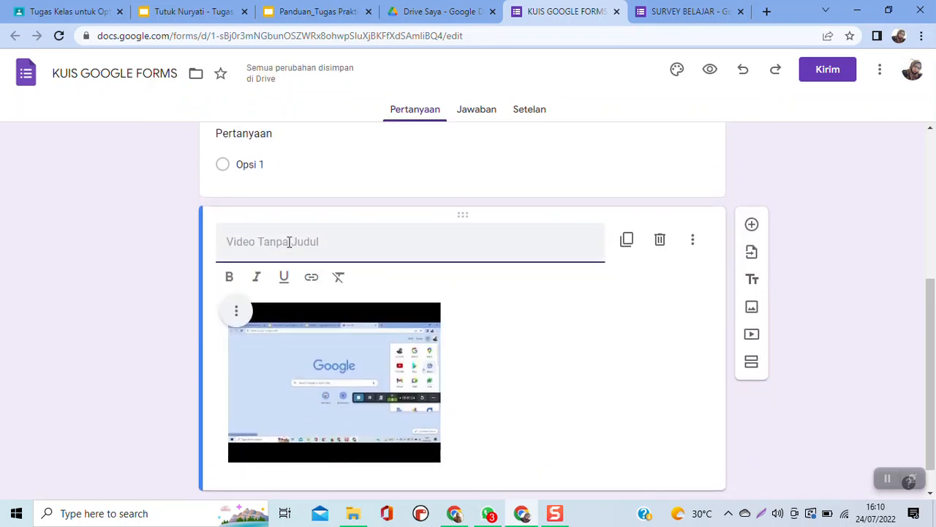
type("Simakla")
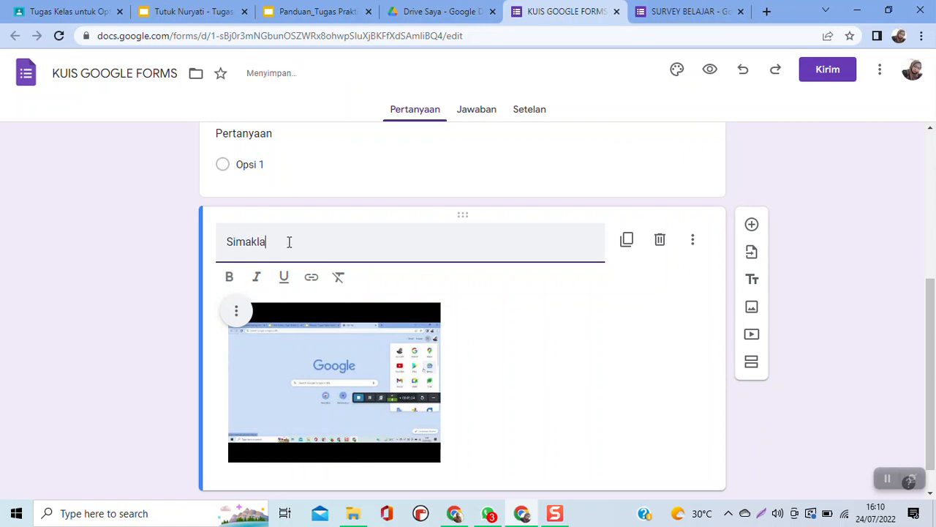
type("h vide")
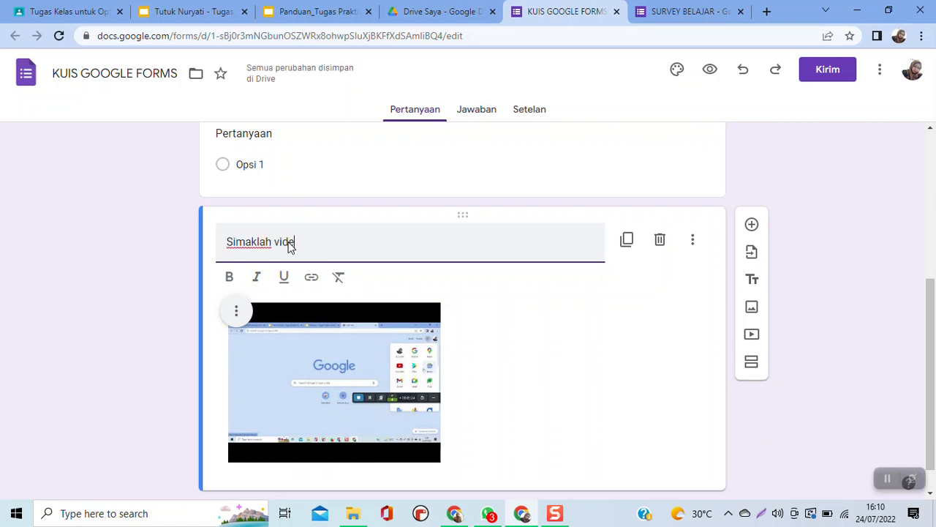
type("o berikut ini")
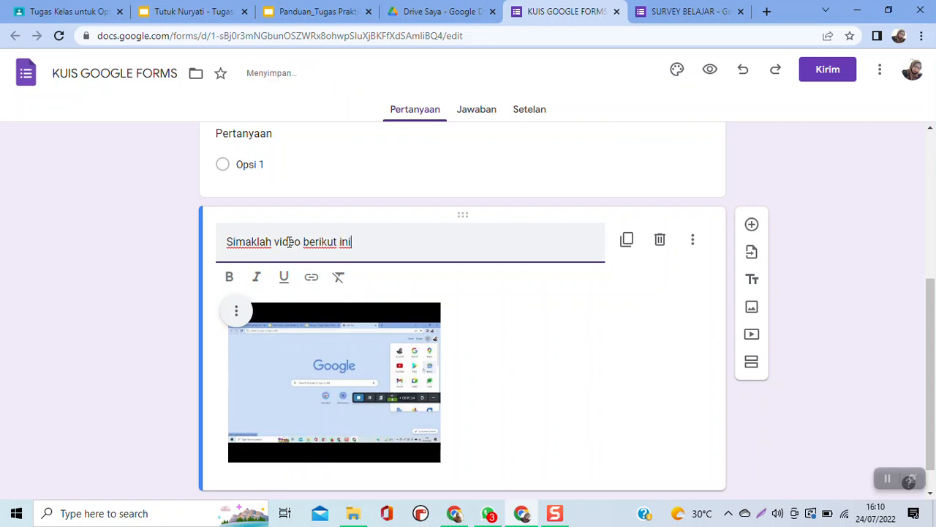
type("!")
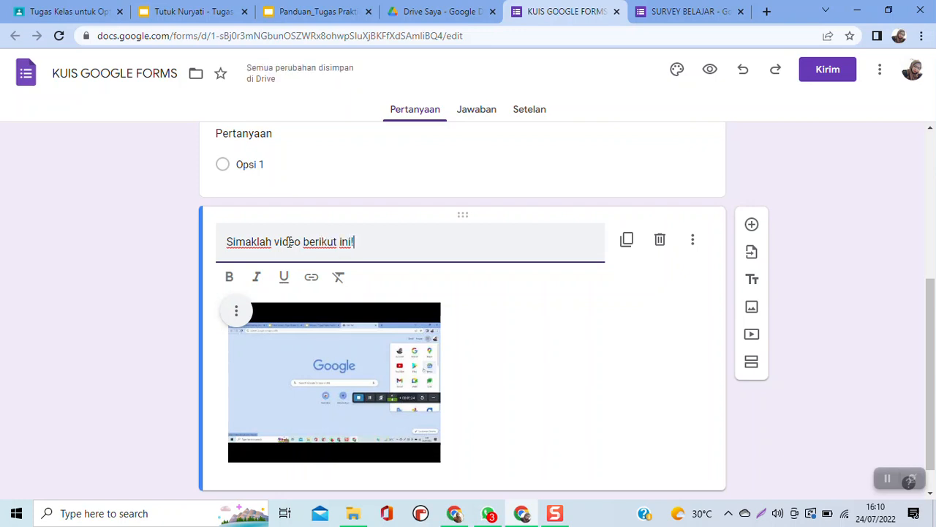
- Check the quiz requirements on the Google Slides assignment slide, and add a new question below the video in the form
left_click(192, 12)
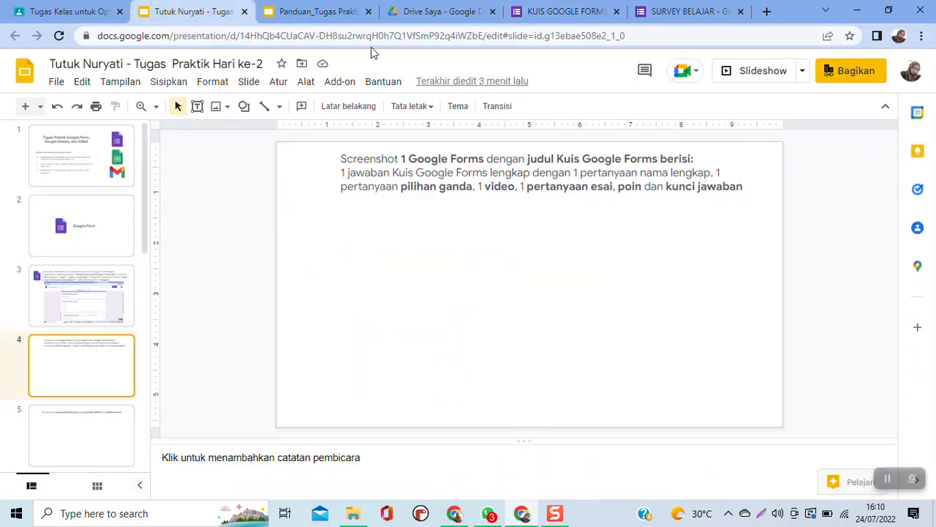
left_click(573, 10)
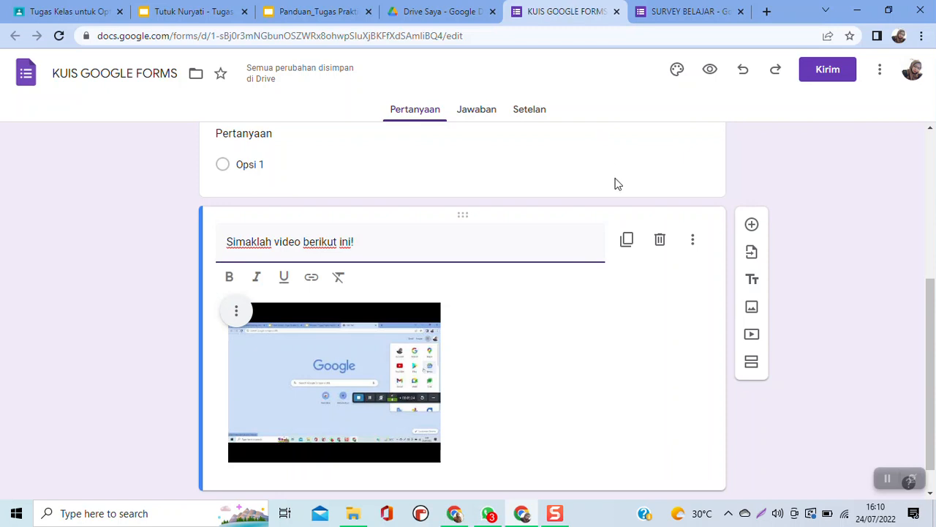
left_click(750, 227)
left_click(751, 226)
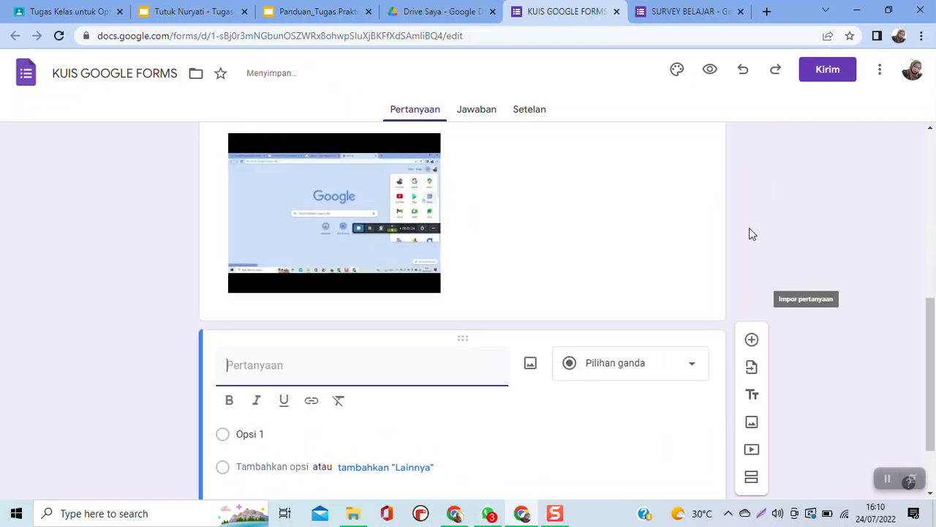
scroll(558, 344, "down", 1)
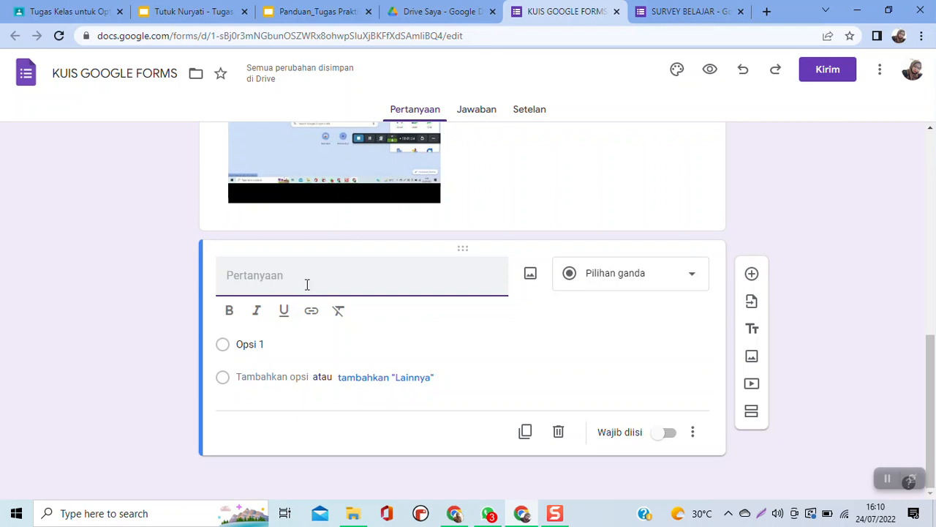
- Set the text of the question below the video to "Apa yang dijelaskan pada video di atas?"
type("Apa yang dijel")
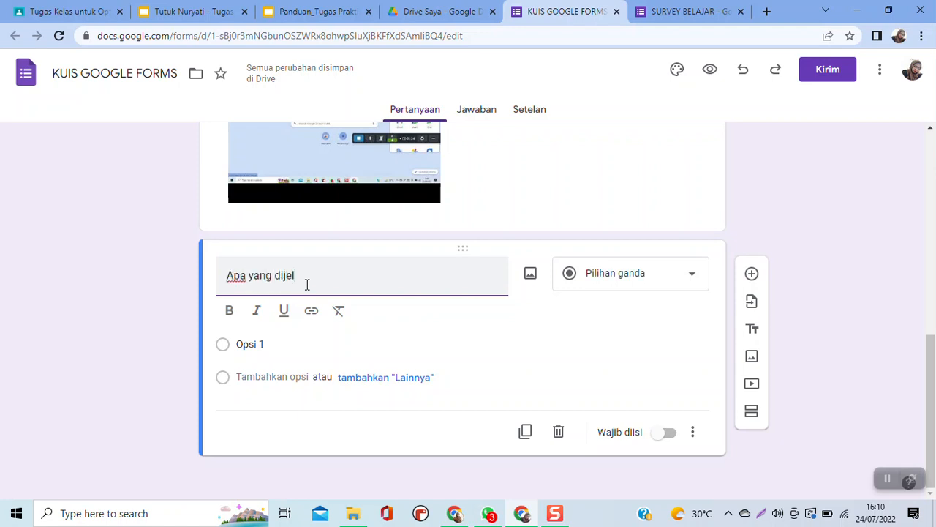
type("ask")
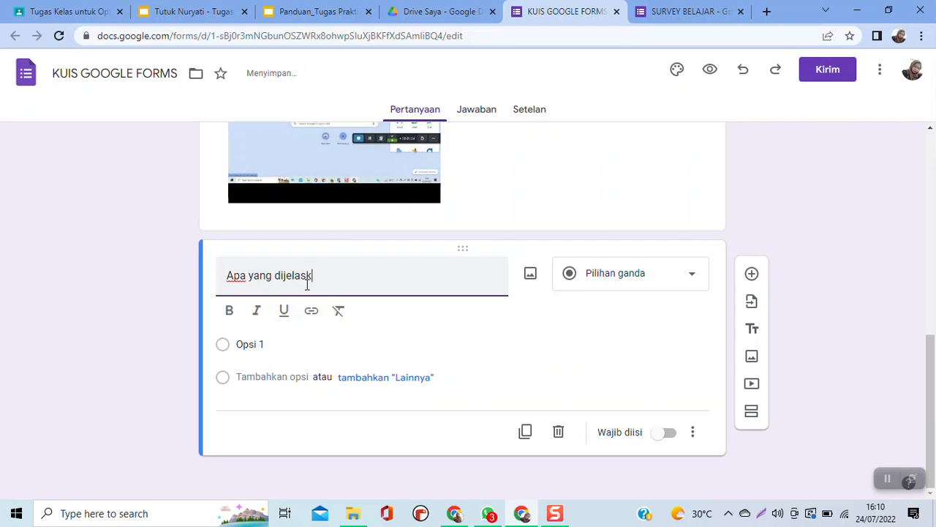
type("an da vide")
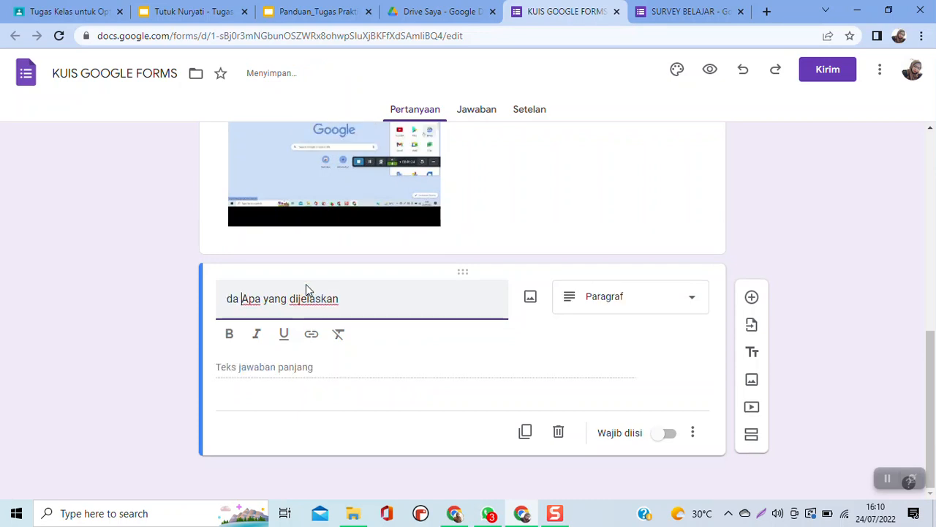
type("o di")
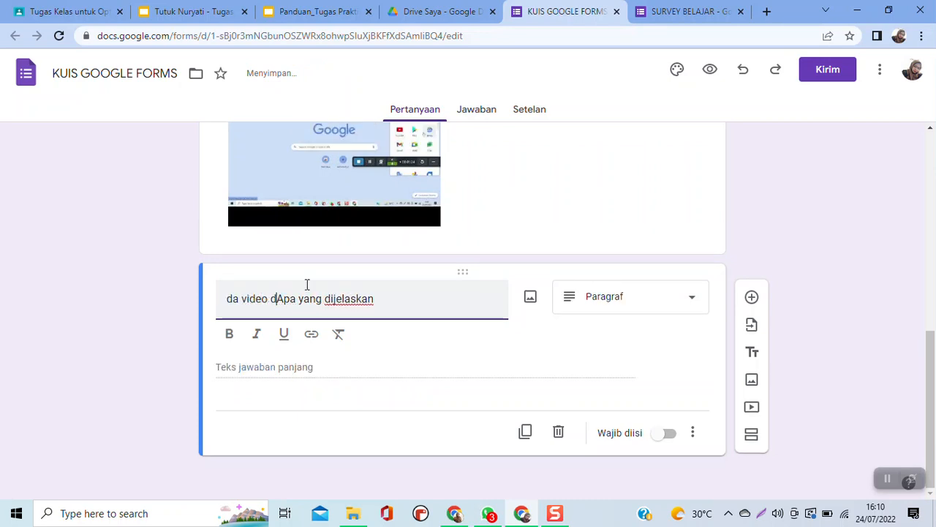
key("BackSpace")
key("BackSpace")
key("BackSpace")
key("BackSpace")
key("BackSpace")
key("BackSpace")
key("BackSpace")
key("BackSpace")
key("BackSpace")
key("BackSpace")
key("BackSpace")
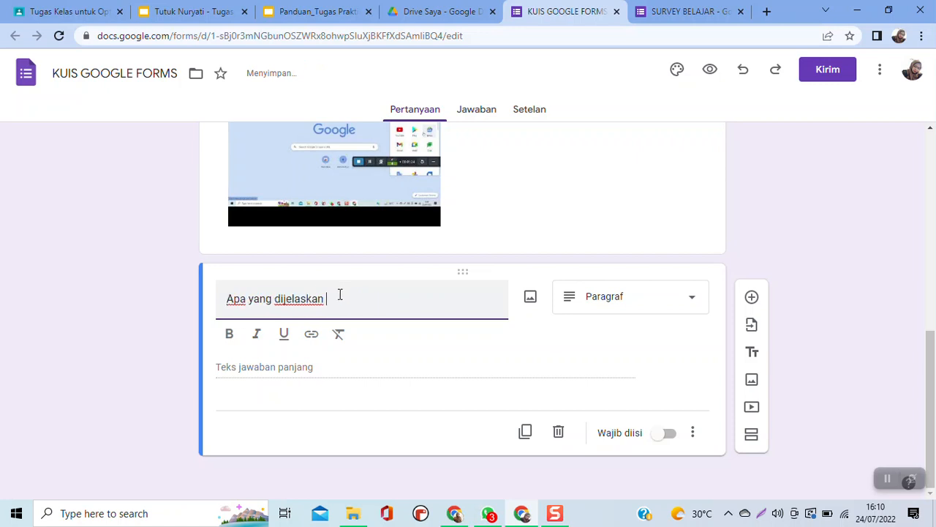
left_click(339, 294)
type("pada v")
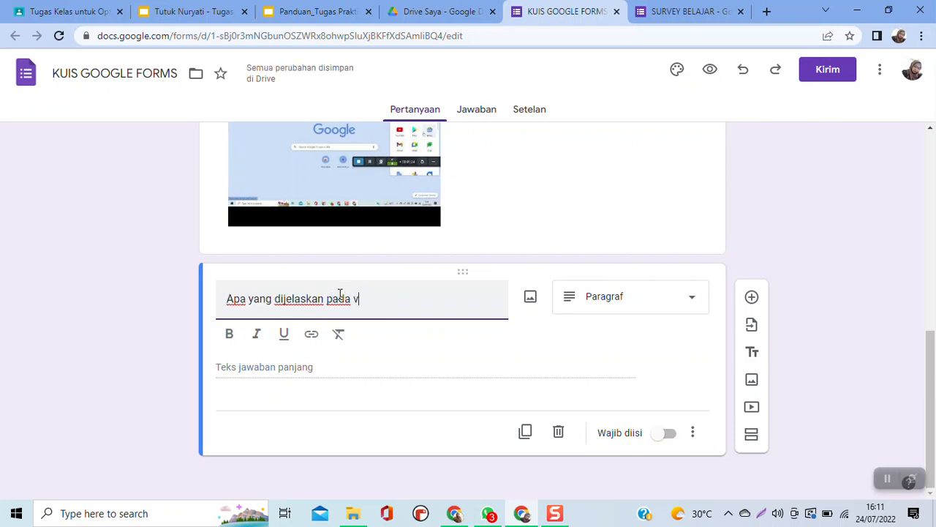
type("ideo di atas?")
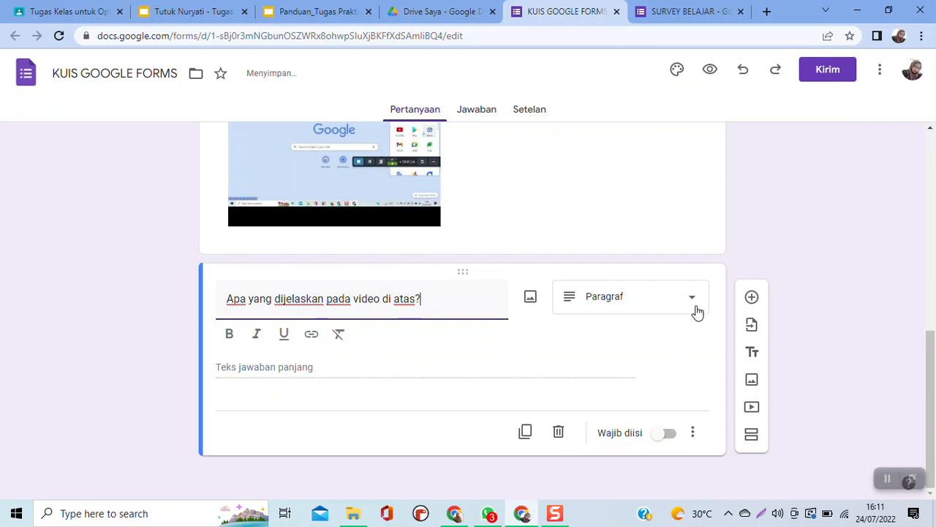
scroll(626, 329, "up", 10)
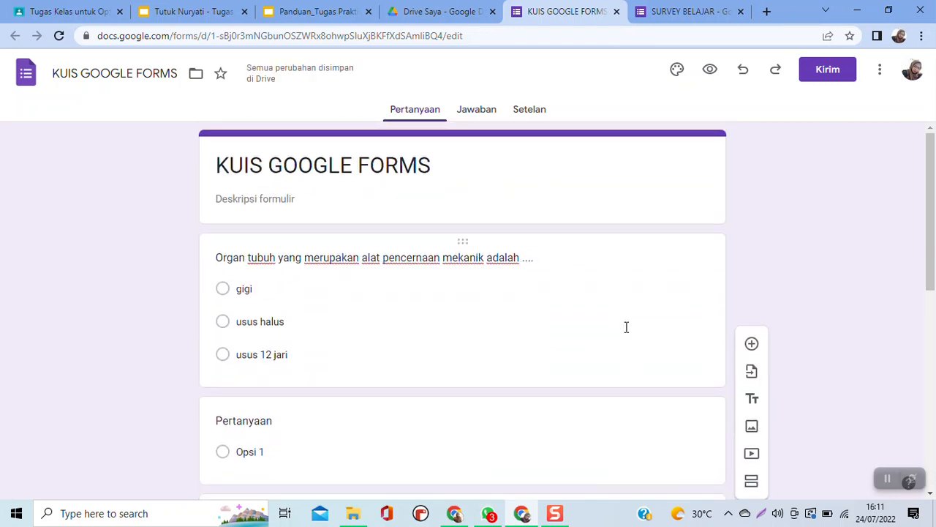
- Turn the form into a quiz in its settings
left_click(527, 113)
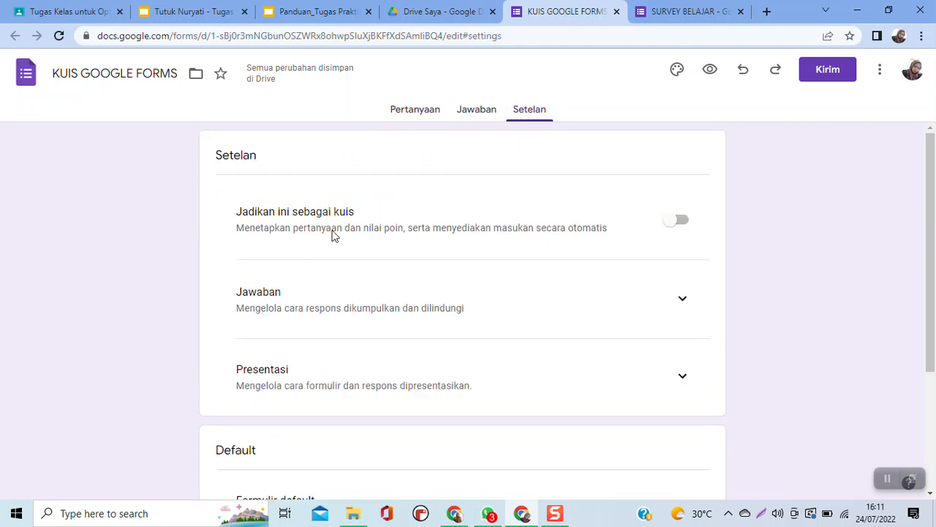
left_click(683, 222)
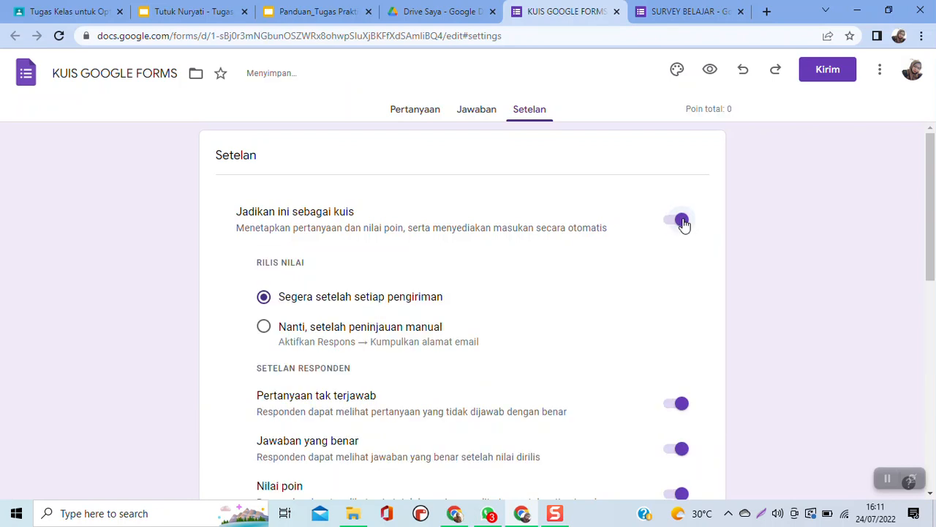
- Set the quiz's default point value for new questions to 50 points
scroll(458, 386, "down", 2)
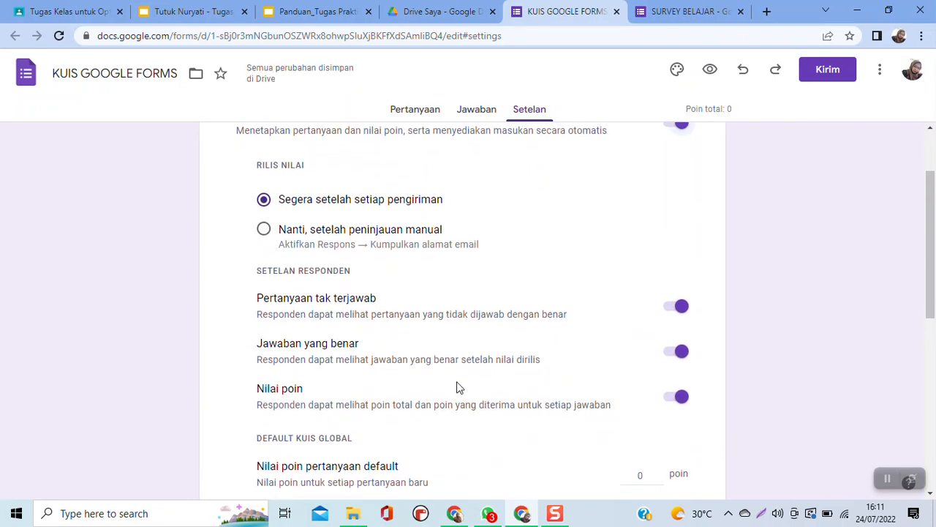
scroll(458, 388, "down", 1)
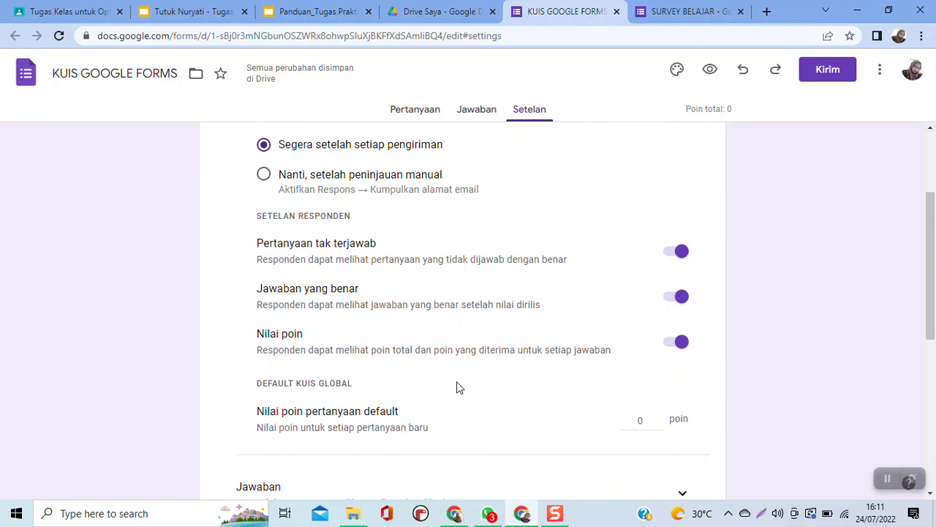
scroll(456, 387, "down", 1)
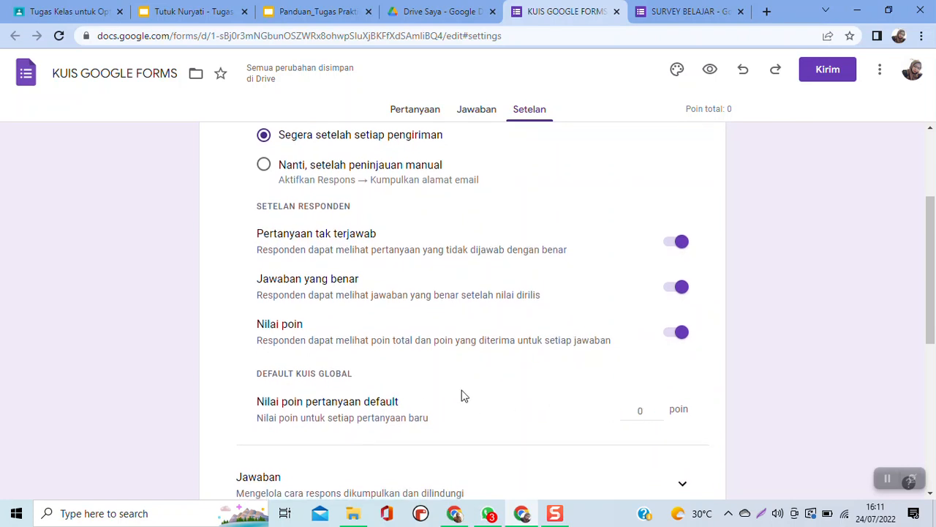
scroll(463, 396, "down", 1)
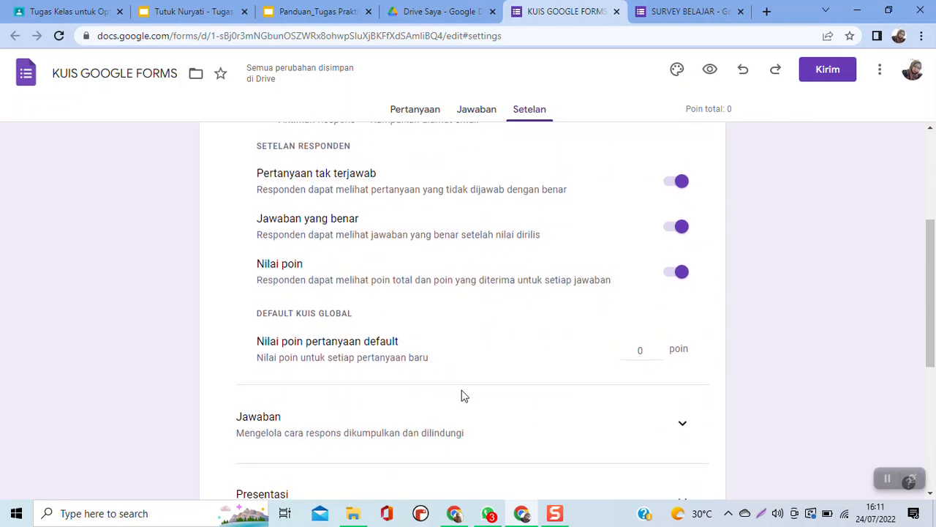
left_click(651, 345)
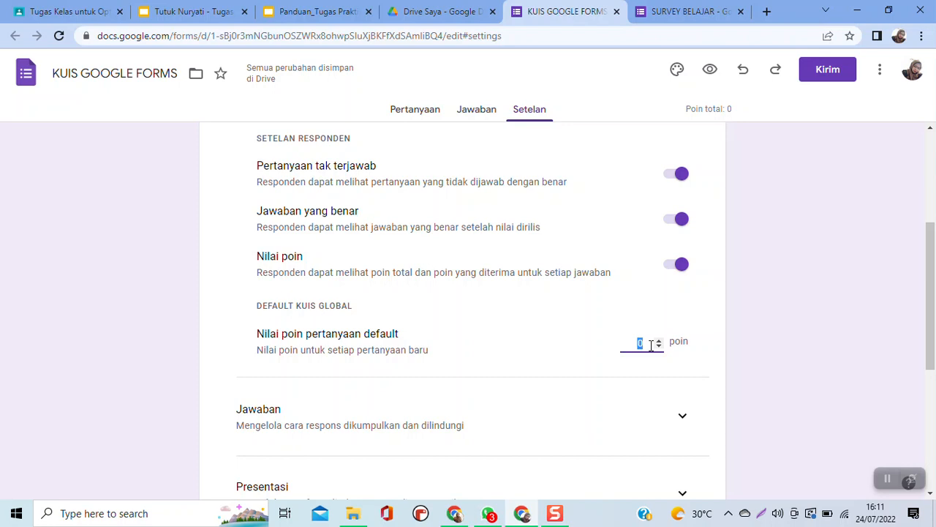
type("50")
scroll(651, 346, "down", 5)
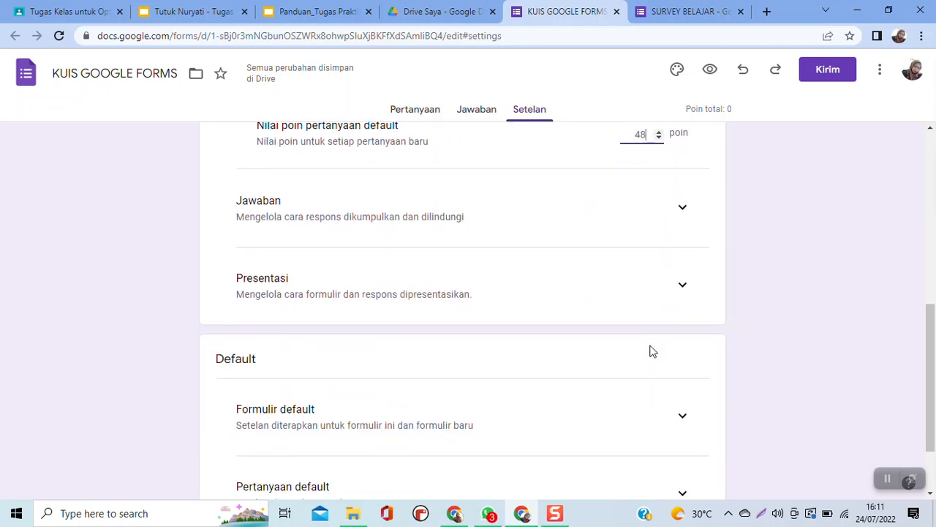
scroll(651, 351, "up", 2)
key("BackSpace")
key("BackSpace")
type("50")
scroll(612, 355, "down", 1)
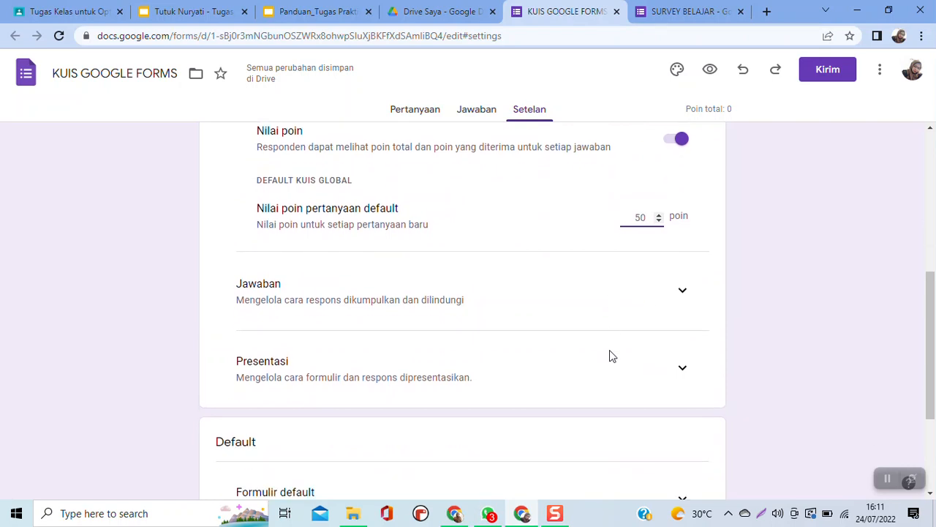
scroll(599, 340, "down", 3)
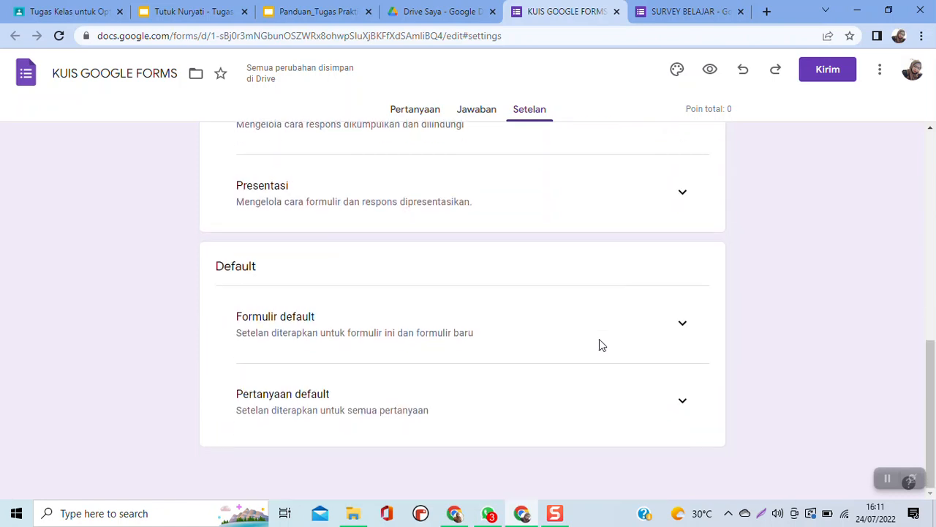
scroll(599, 339, "up", 10)
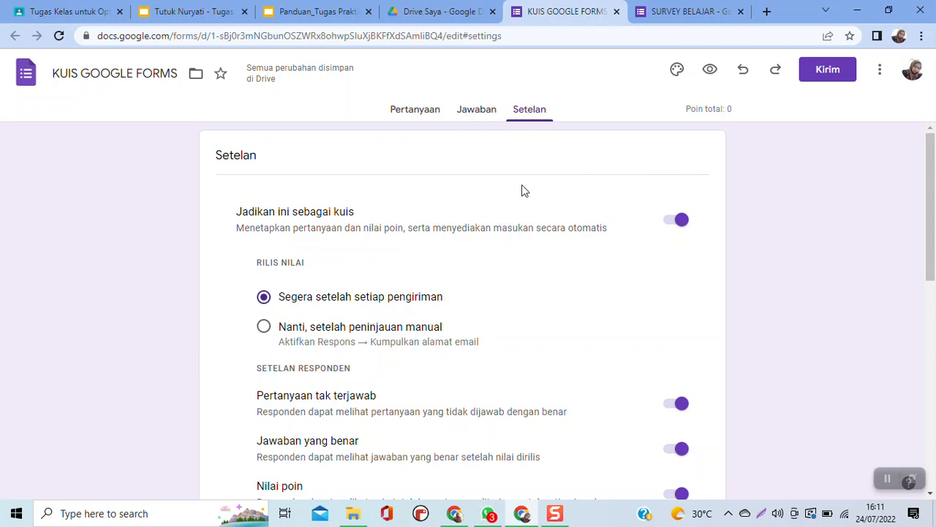
- Reload the form's questions, and in the first question's answer key mark "gigi" as correct with 50 points
left_click(415, 115)
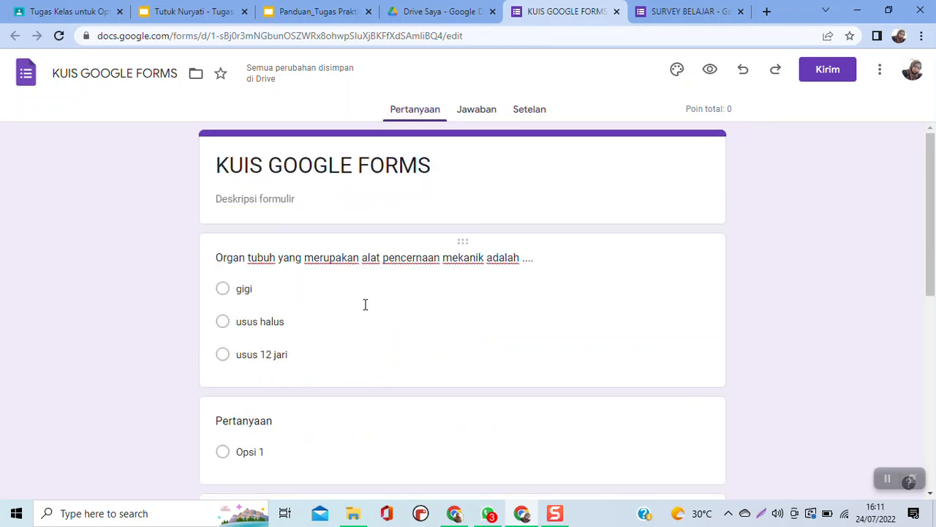
left_click(61, 38)
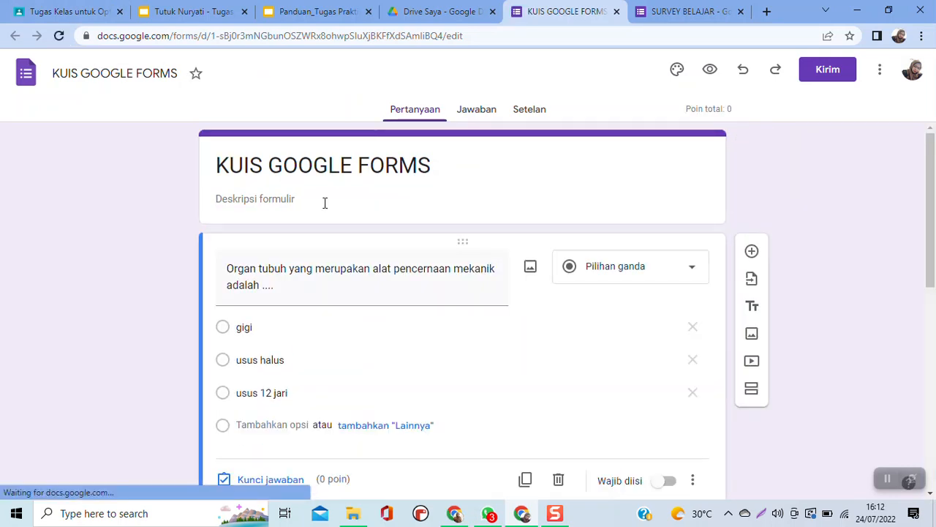
scroll(466, 380, "down", 2)
scroll(466, 380, "up", 1)
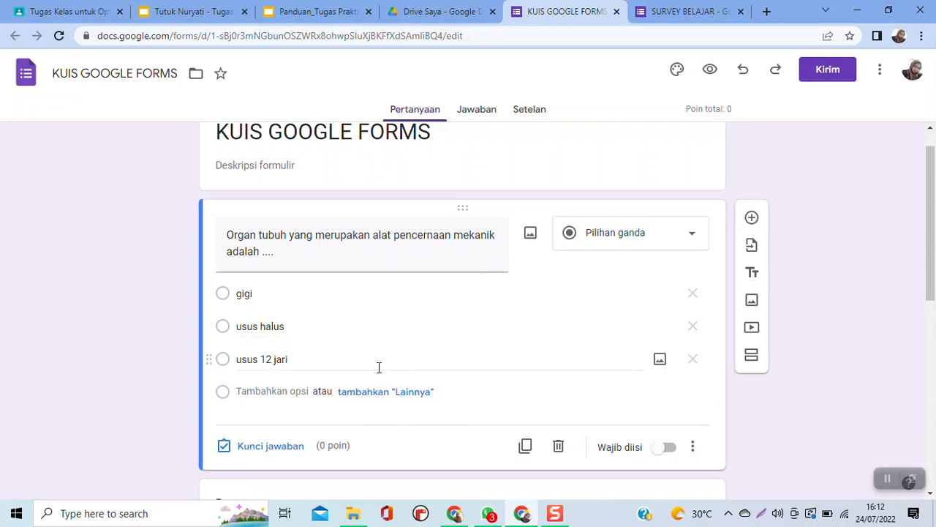
left_click(270, 446)
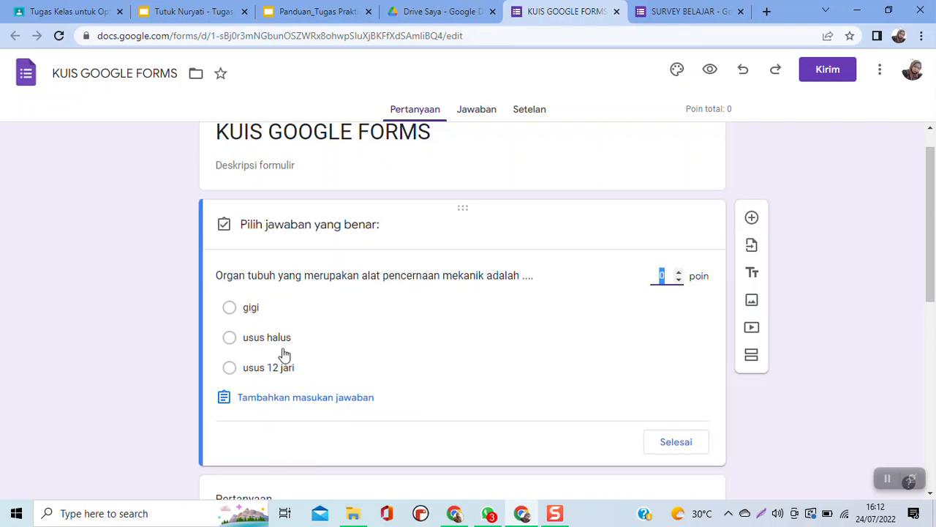
left_click(230, 308)
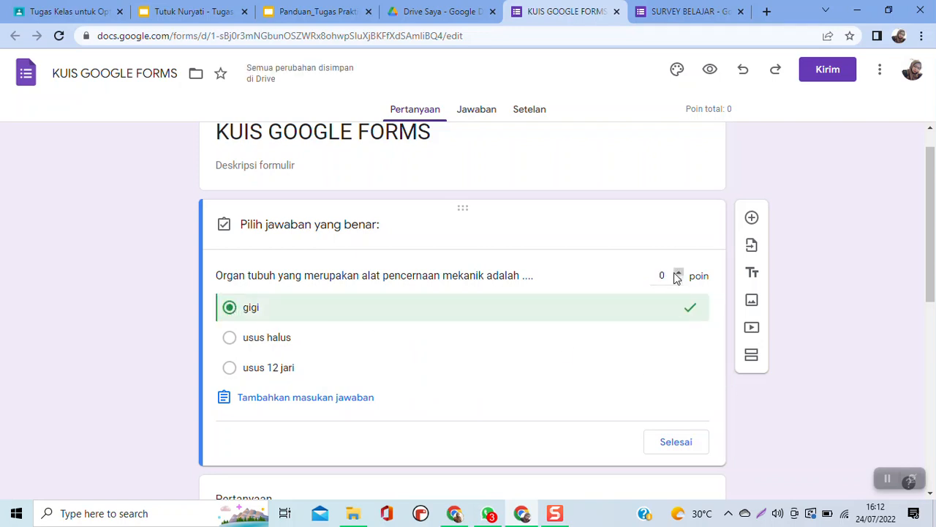
left_click(670, 275)
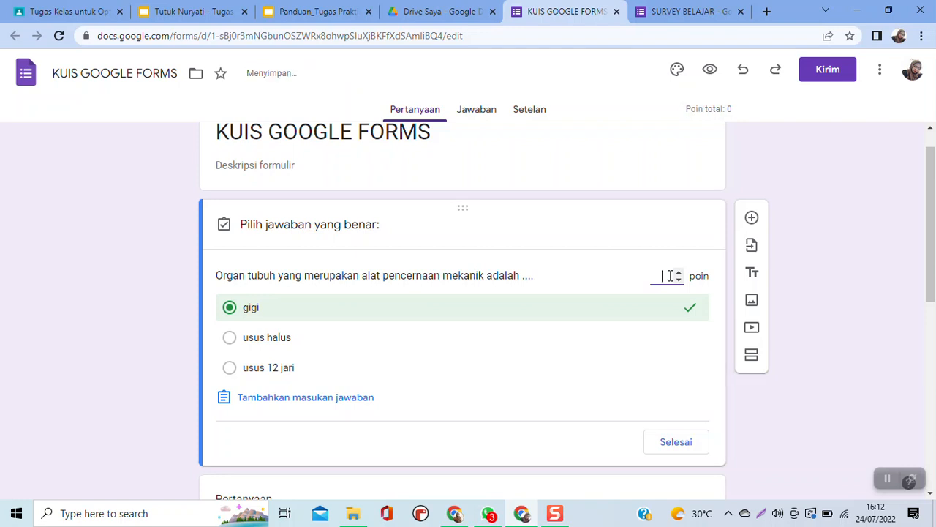
left_click(680, 441)
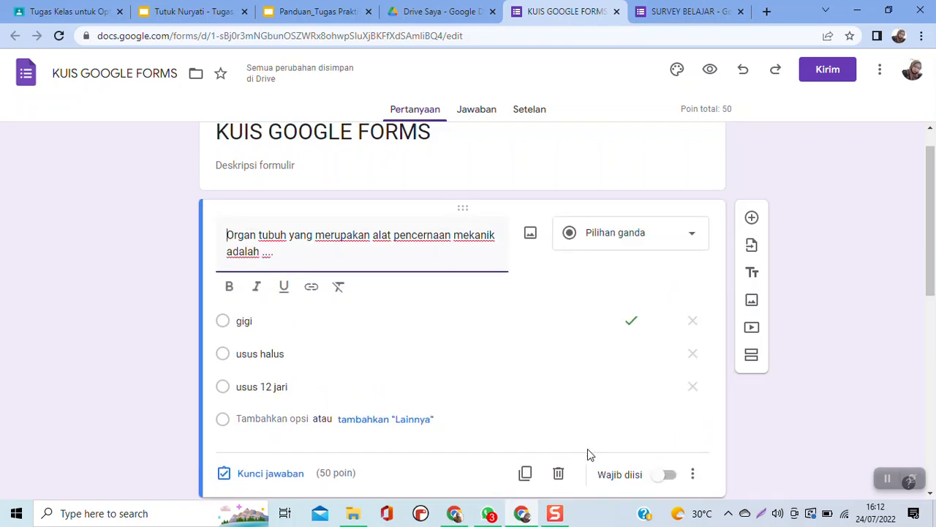
- Make the multiple-choice question required and shuffle the order of its options
scroll(587, 448, "down", 2)
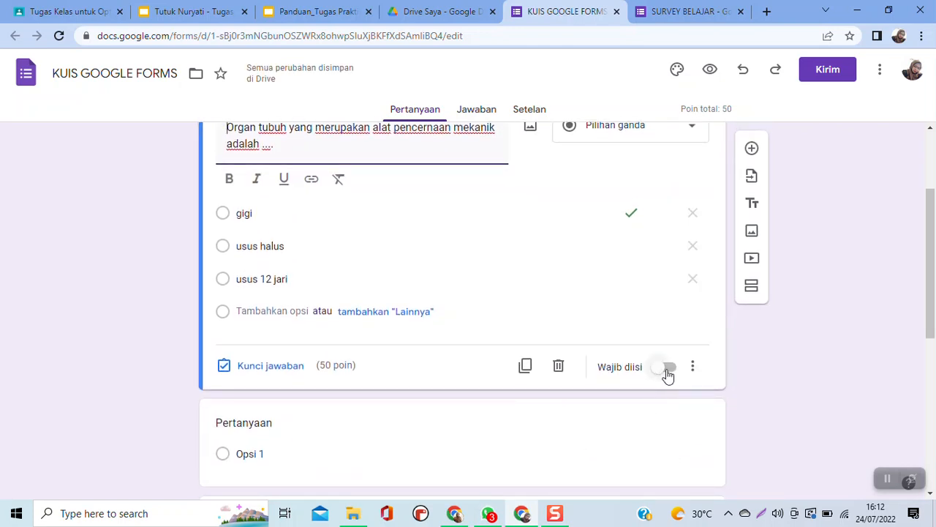
scroll(668, 375, "down", 1)
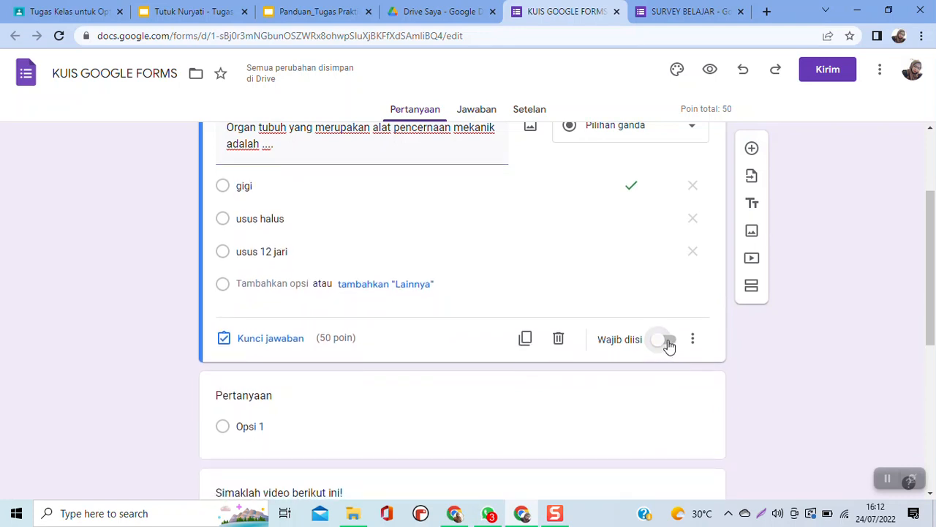
left_click(668, 344)
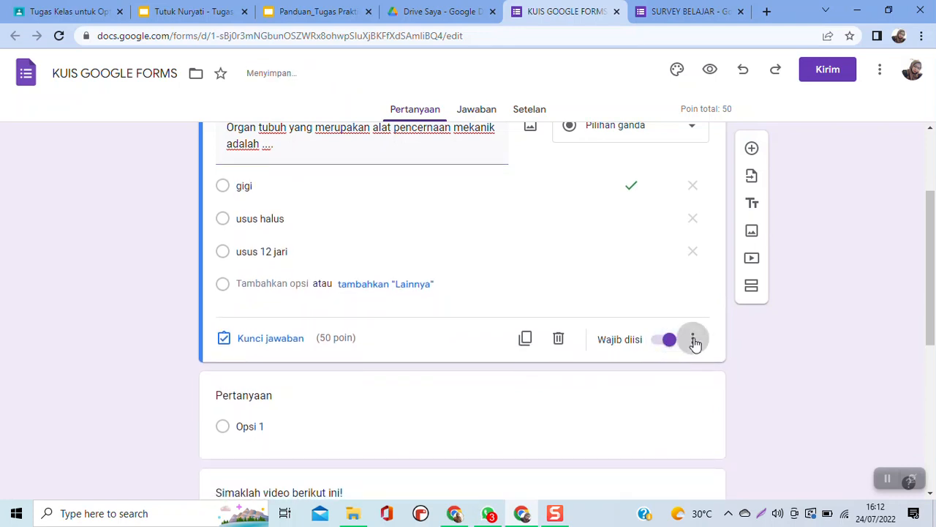
left_click(693, 339)
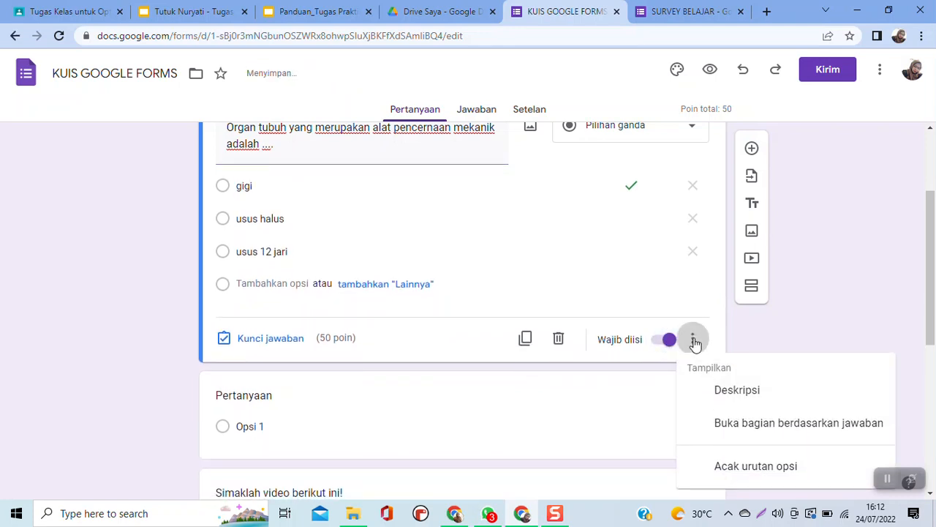
left_click(747, 469)
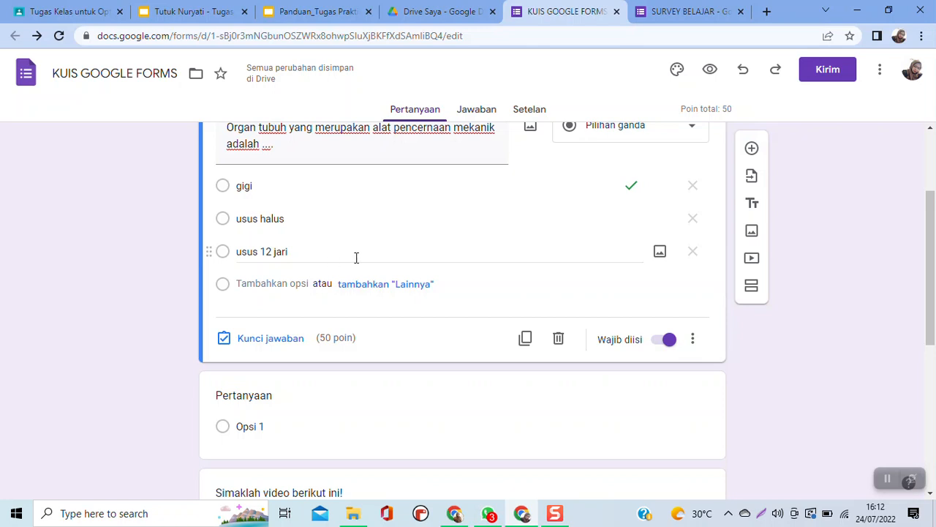
- Delete the blank question between the multiple-choice question and the video
scroll(378, 316, "down", 2)
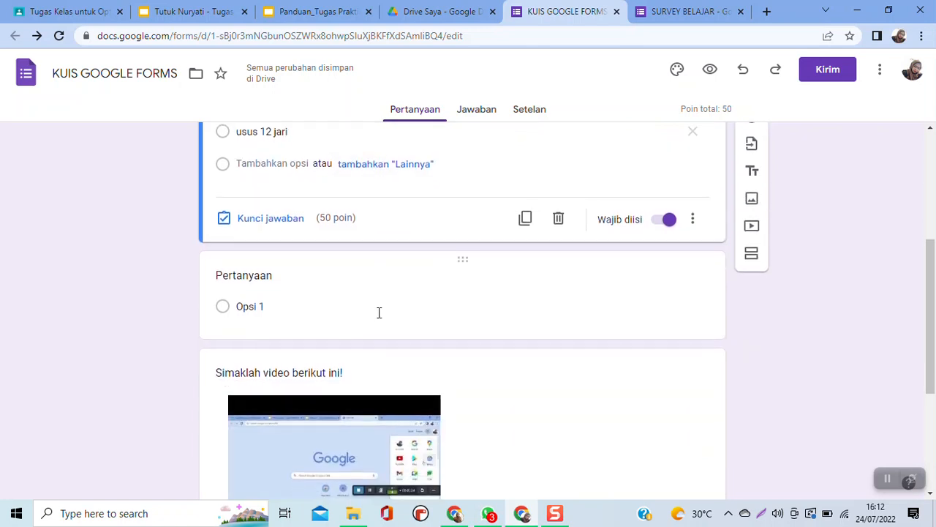
left_click(512, 296)
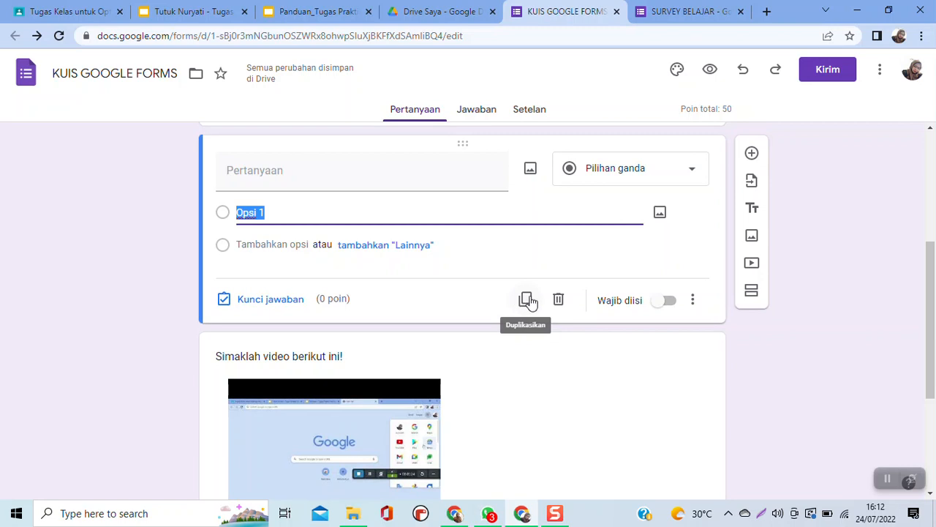
left_click(558, 301)
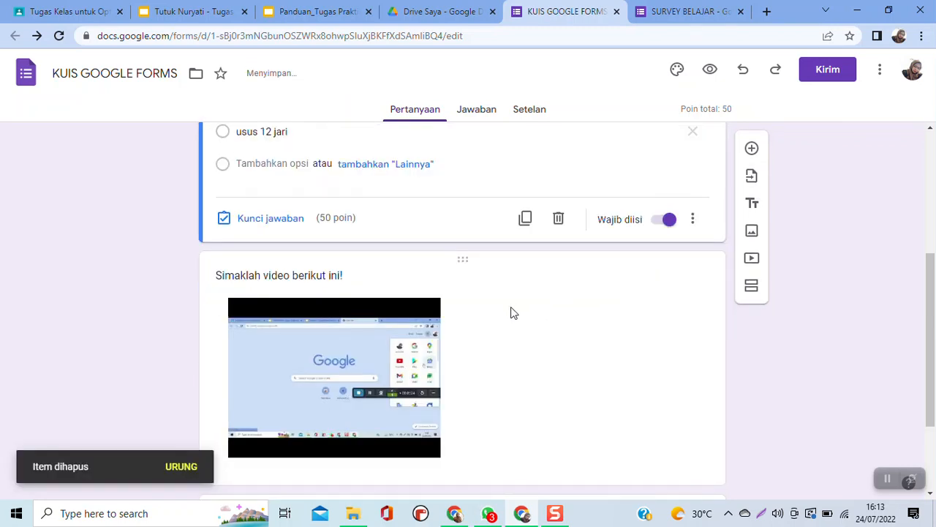
- Reload the form and assign 50 points to the essay question "Apa yang dijelaskan pada video di atas?" in its answer key
scroll(514, 312, "down", 2)
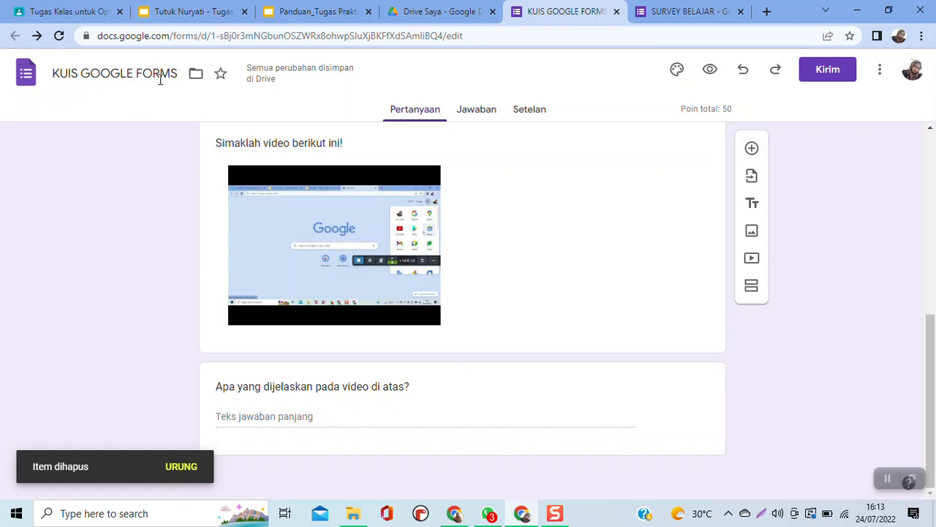
left_click(58, 37)
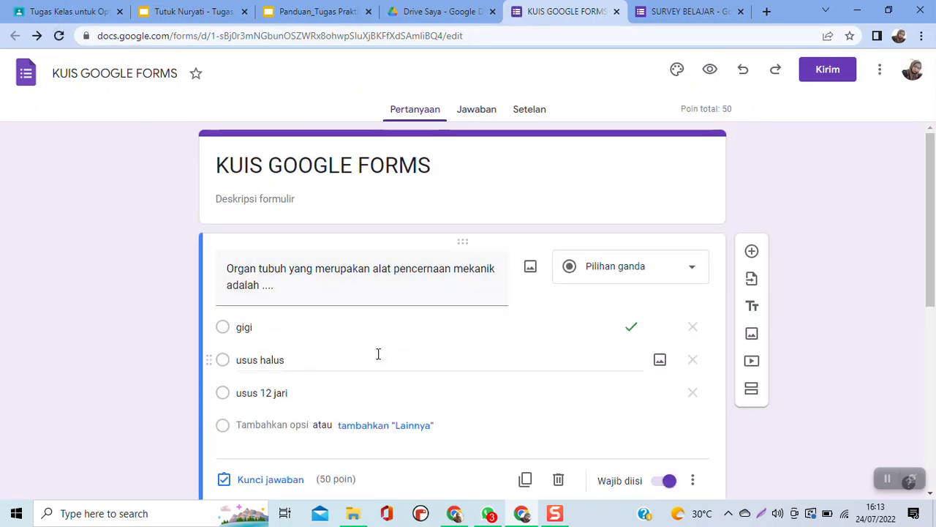
scroll(379, 356, "down", 6)
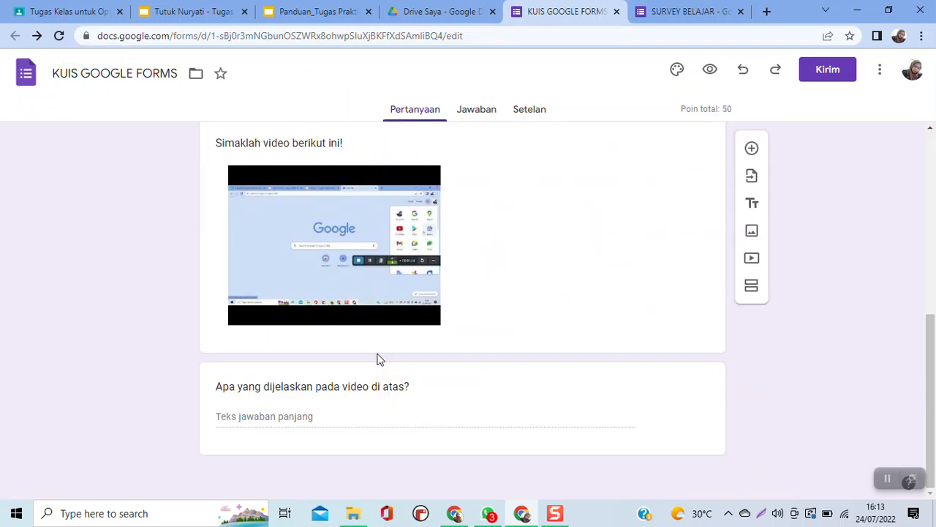
left_click(313, 420)
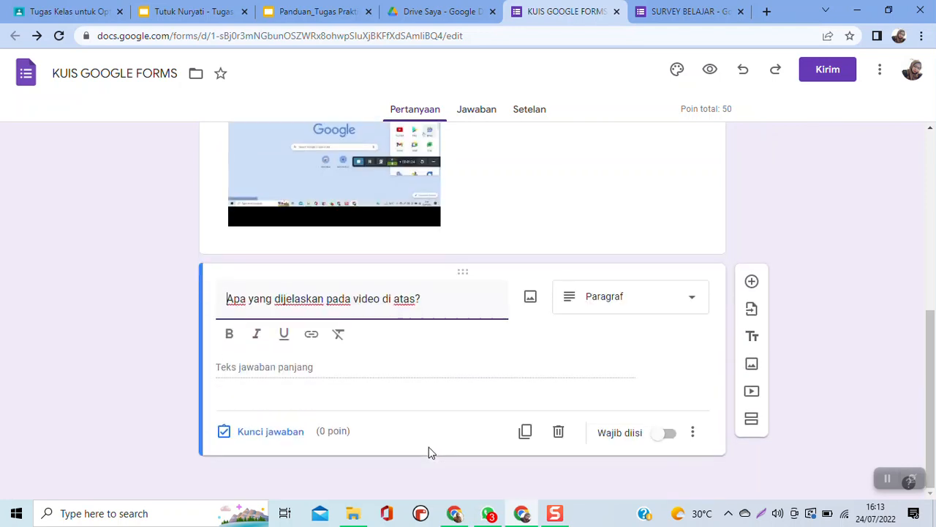
left_click(270, 433)
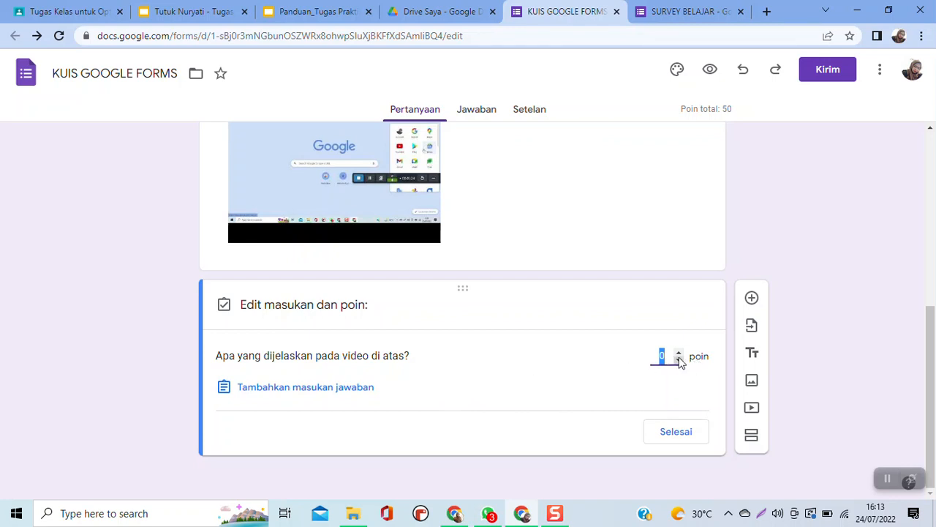
- Add the answer feedback "tentang pengerjaan tugas" to the essay question and save it
left_click(329, 395)
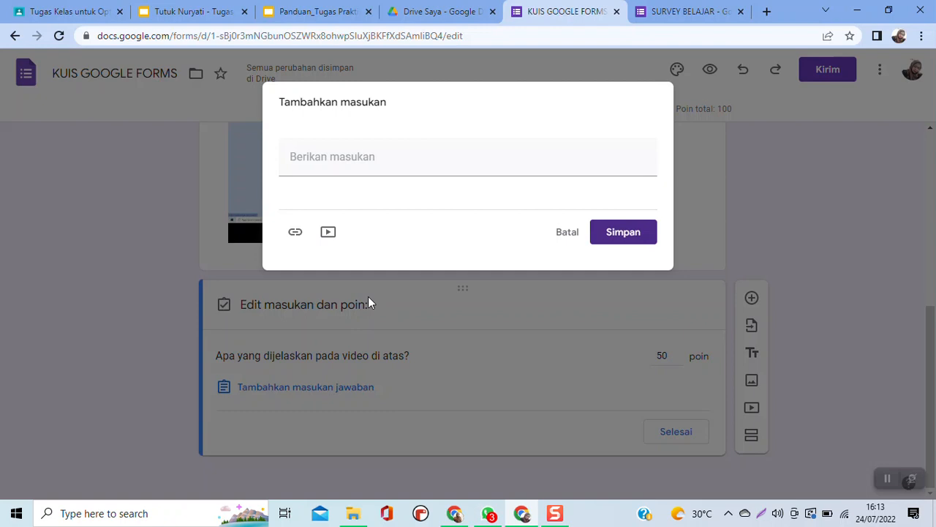
left_click(368, 296)
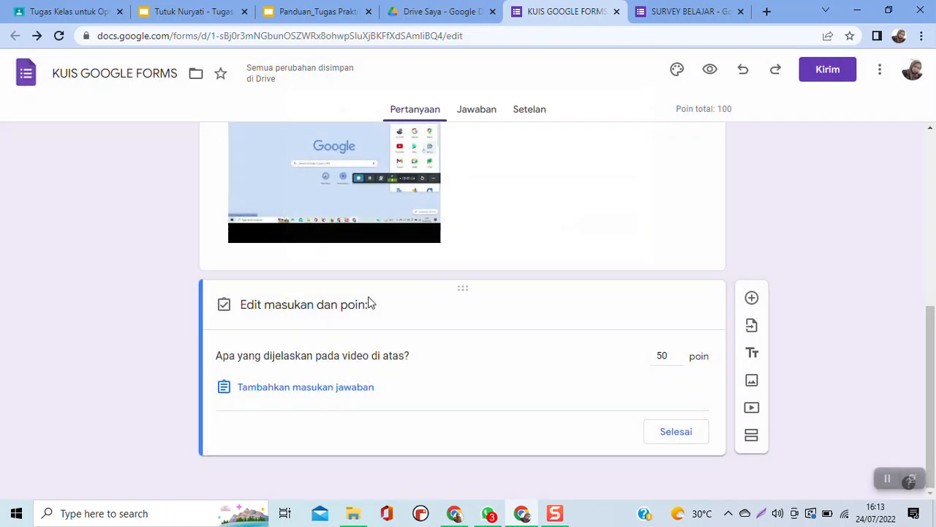
left_click(315, 386)
left_click(347, 156)
type("ten")
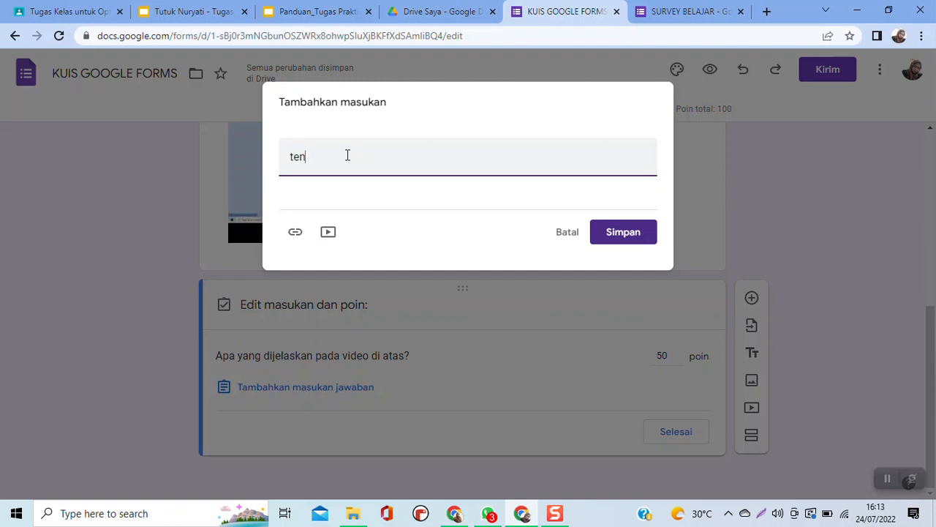
type("tang pengerjaan tugas")
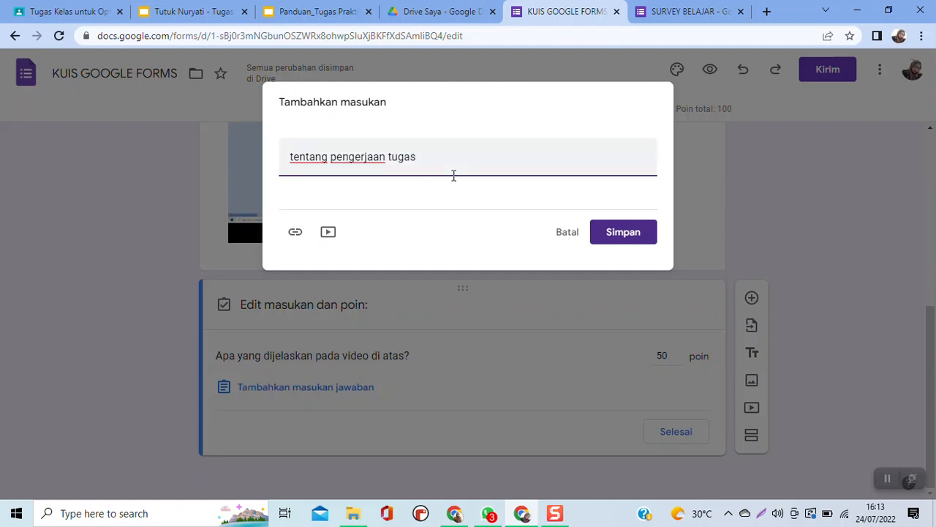
left_click(618, 233)
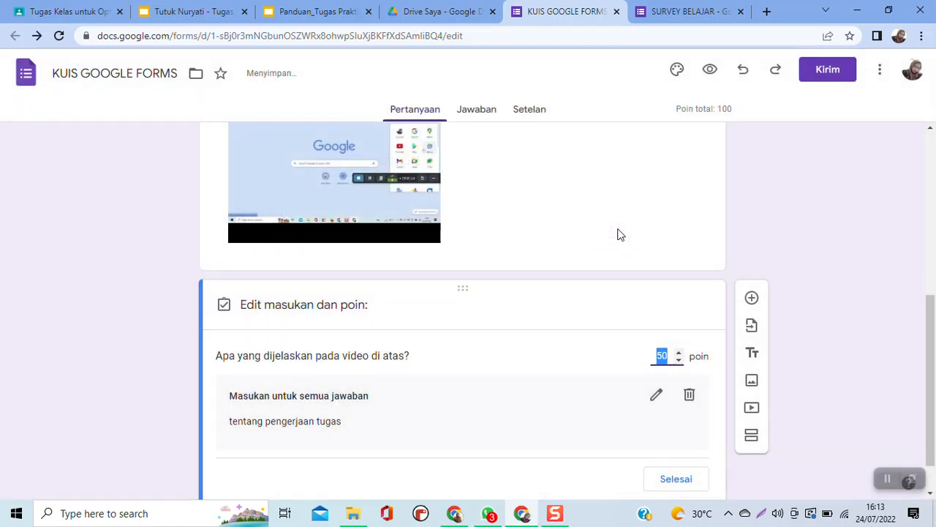
- Check the quiz requirements on slide 4 of the assignment presentation and the Panduan_Tugas Praktik Hari ke-2 guide, and return to the quiz form
scroll(618, 234, "up", 2)
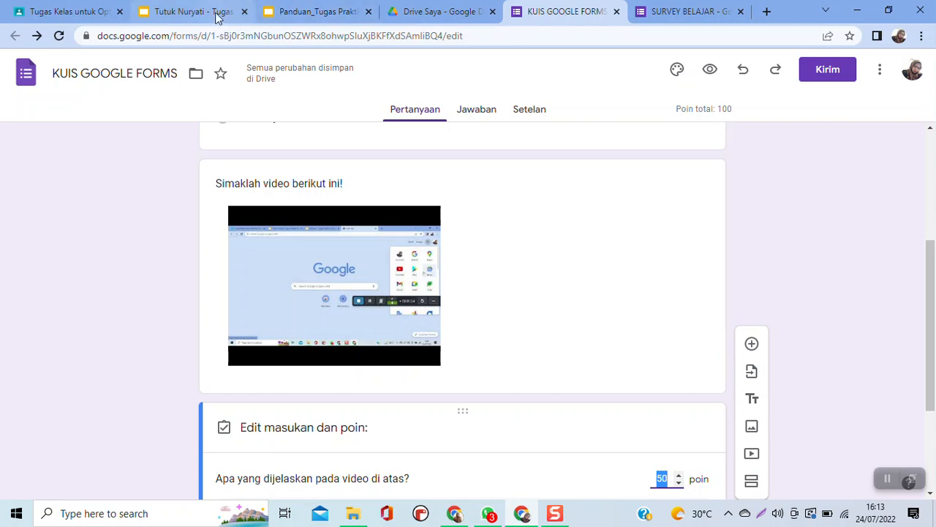
left_click(214, 14)
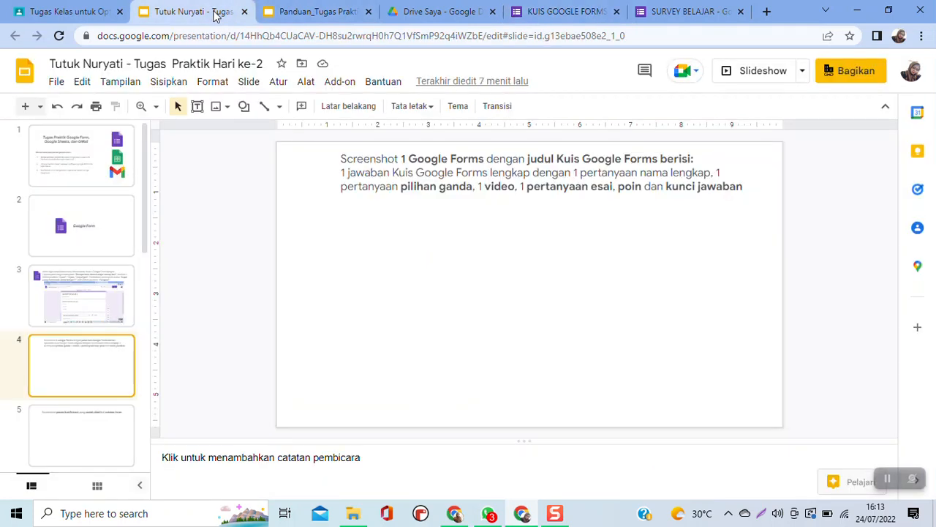
left_click(338, 16)
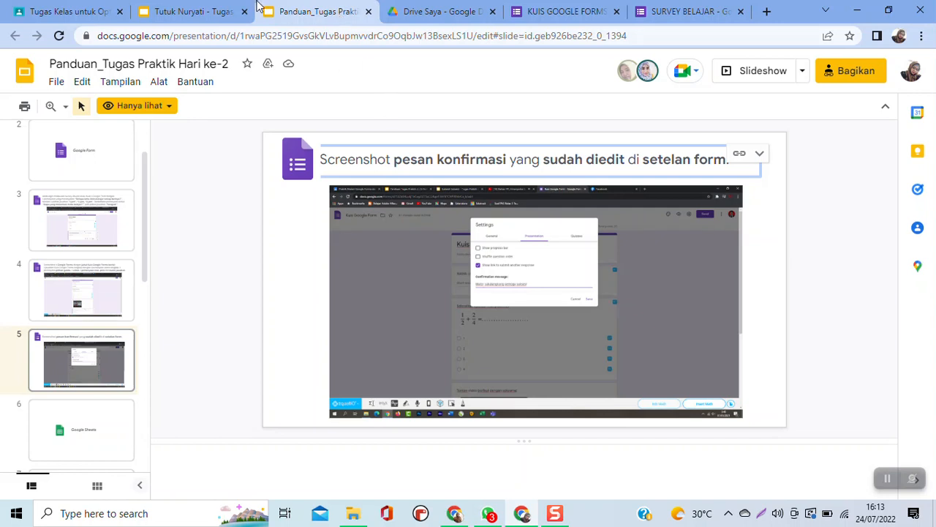
left_click(577, 13)
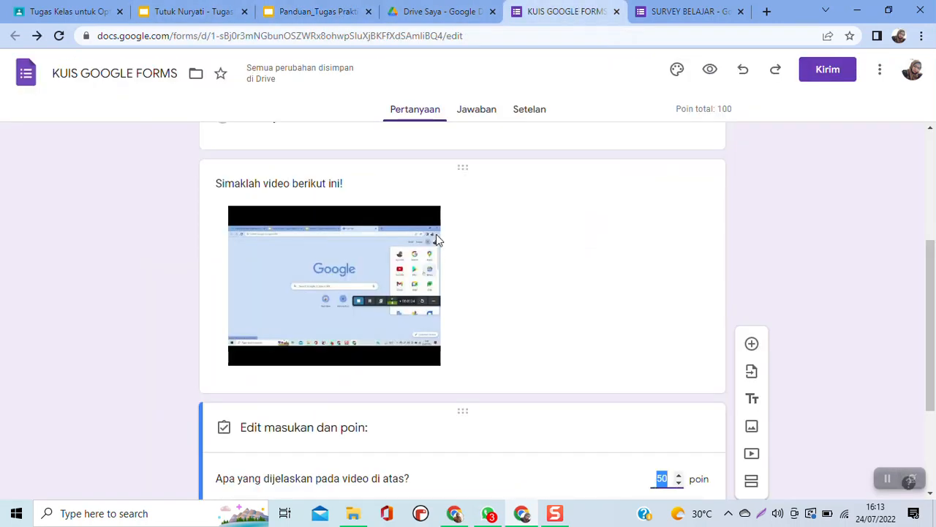
- Review the quiz form's multiple-choice question, video and essay question against the assignment requirements
scroll(433, 238, "down", 1)
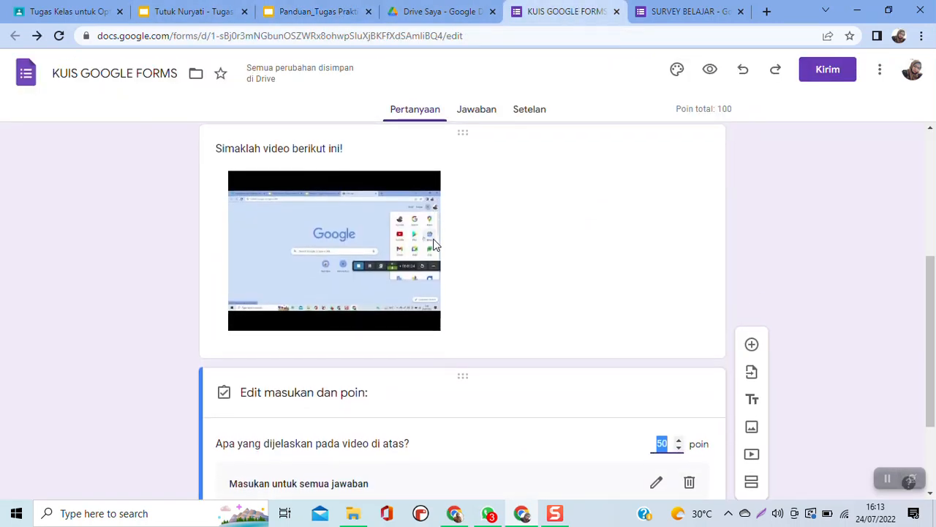
scroll(433, 239, "up", 2)
scroll(433, 238, "up", 2)
scroll(433, 238, "down", 1)
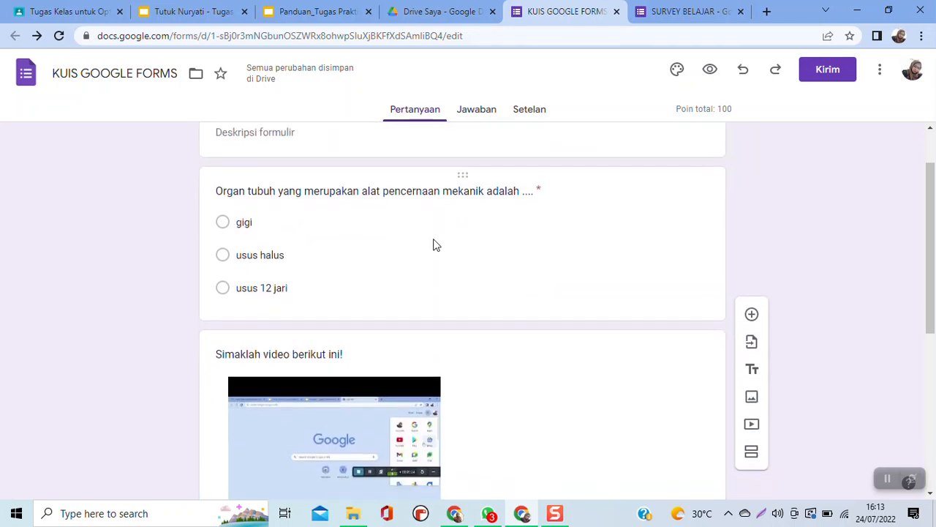
scroll(433, 239, "down", 1)
scroll(434, 239, "up", 1)
scroll(434, 239, "down", 1)
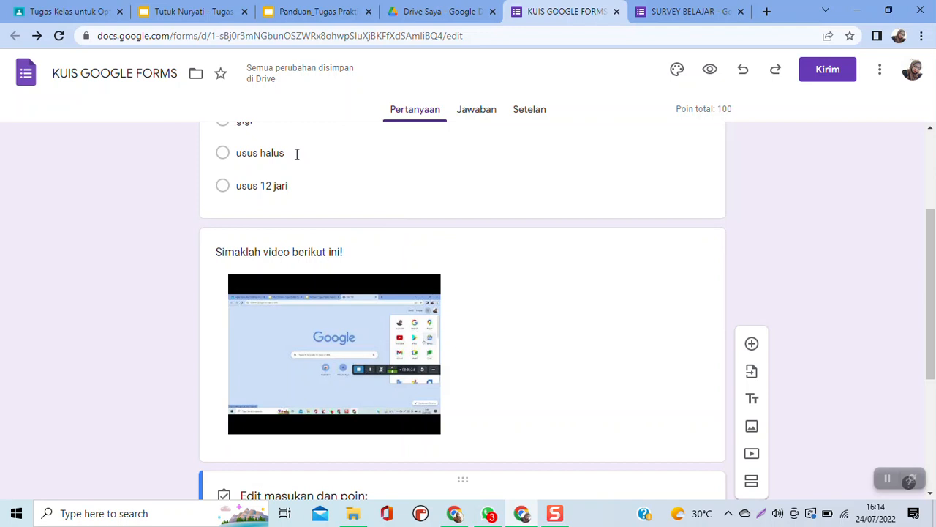
scroll(346, 178, "down", 1)
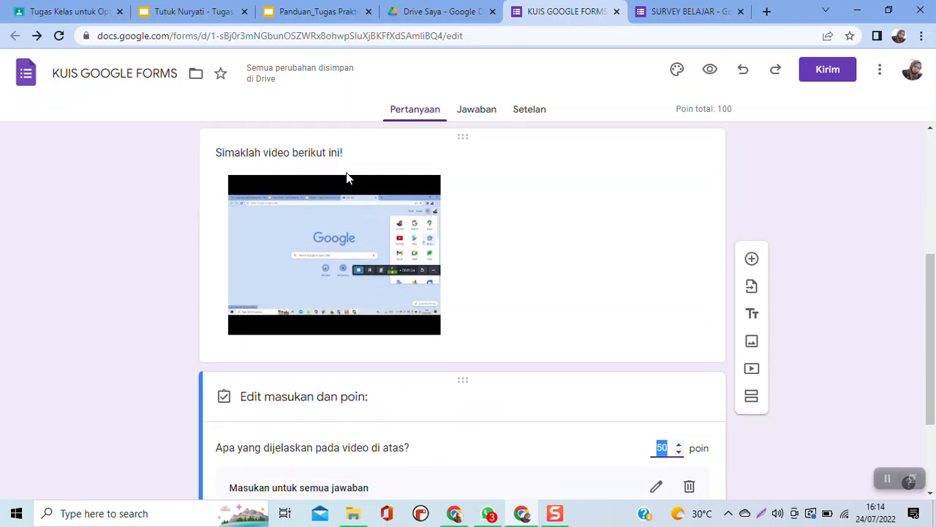
scroll(347, 176, "down", 1)
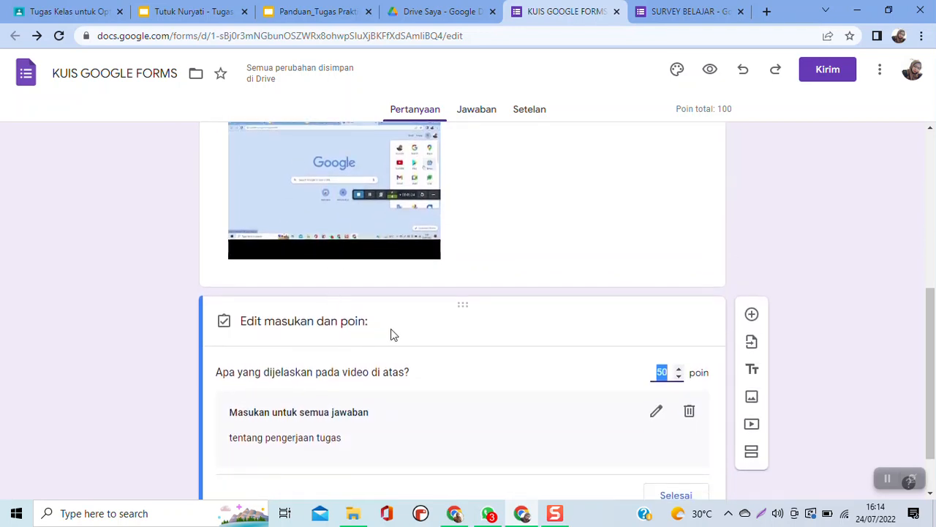
- Make the essay question "Apa yang dijelaskan pada video di atas?" required and enable its response validation
left_click(406, 338)
scroll(416, 395, "down", 1)
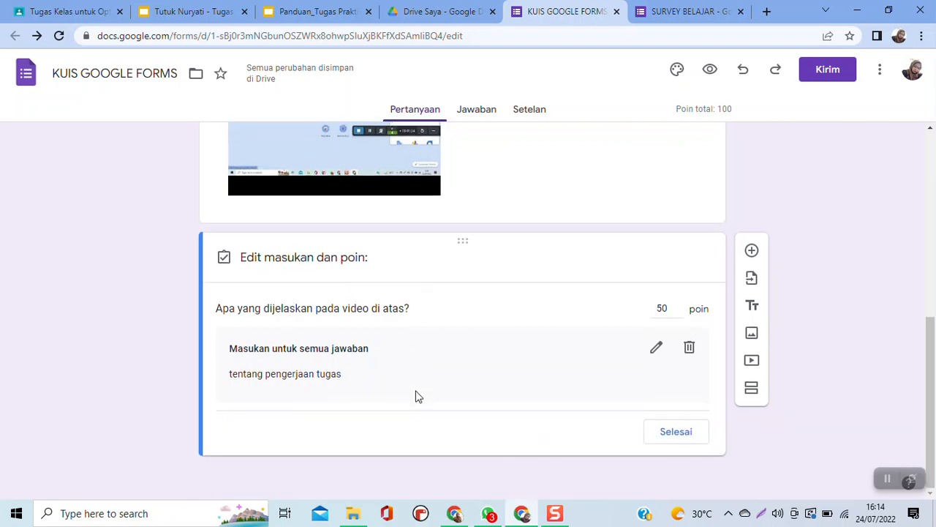
left_click(675, 461)
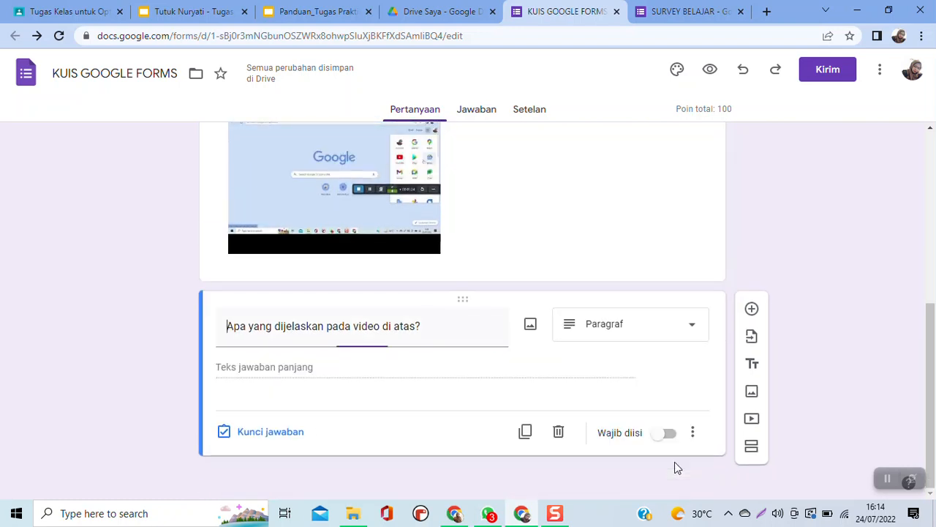
left_click(671, 469)
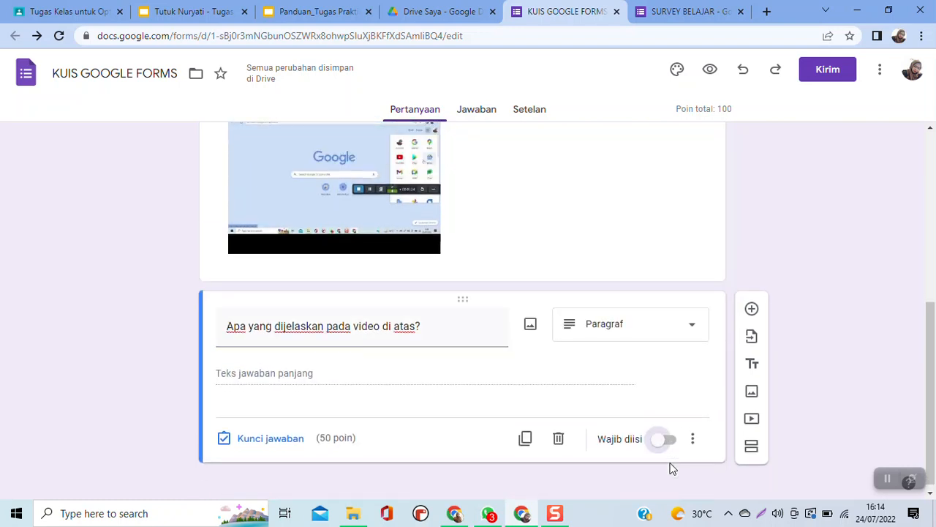
left_click(672, 436)
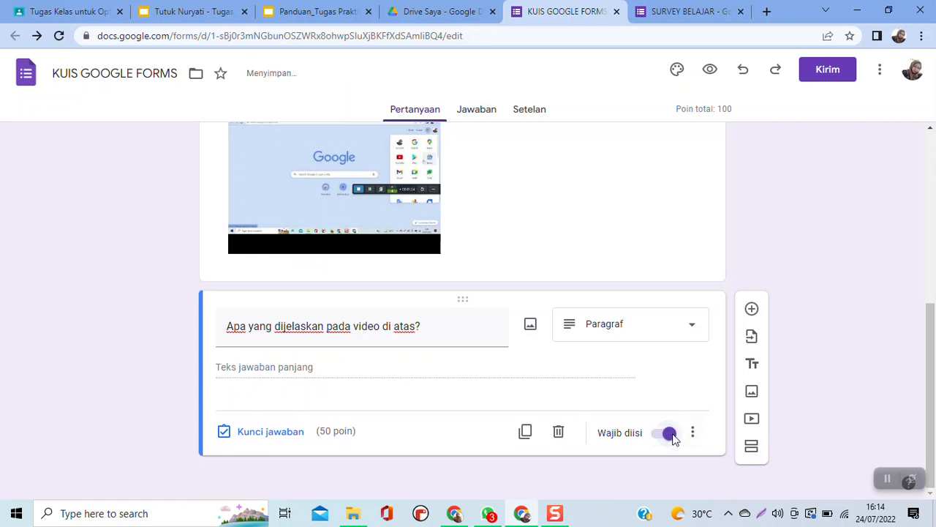
left_click(693, 433)
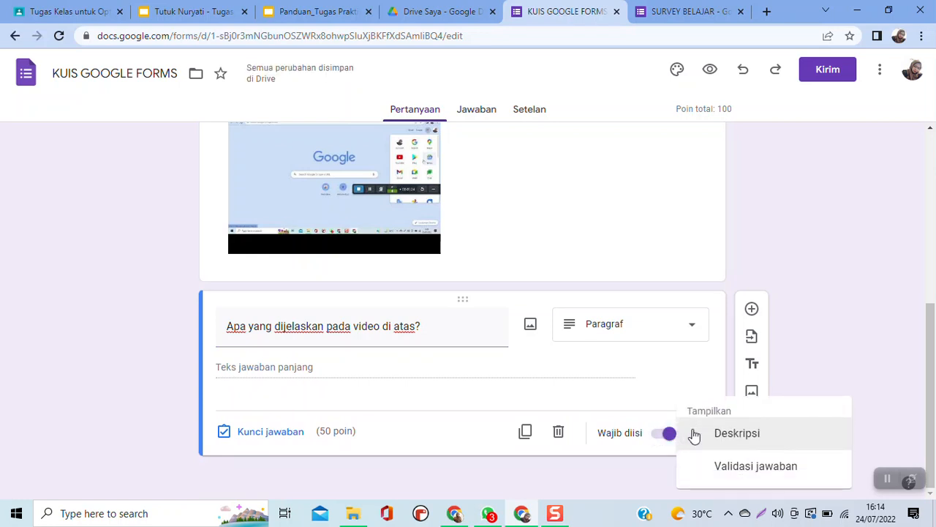
left_click(728, 466)
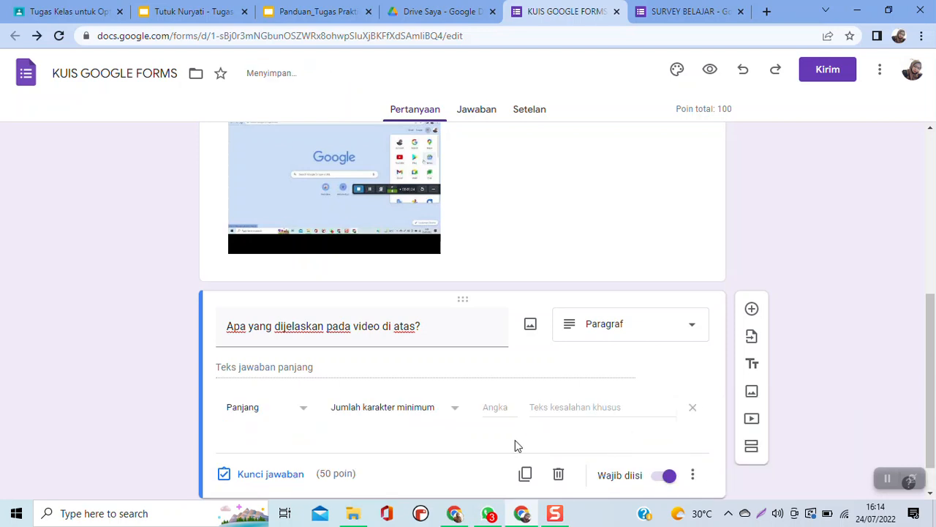
- Capture a near full-screen screenshot of the quiz form showing the video and essay question, and copy it to the clipboard
scroll(629, 441, "up", 4)
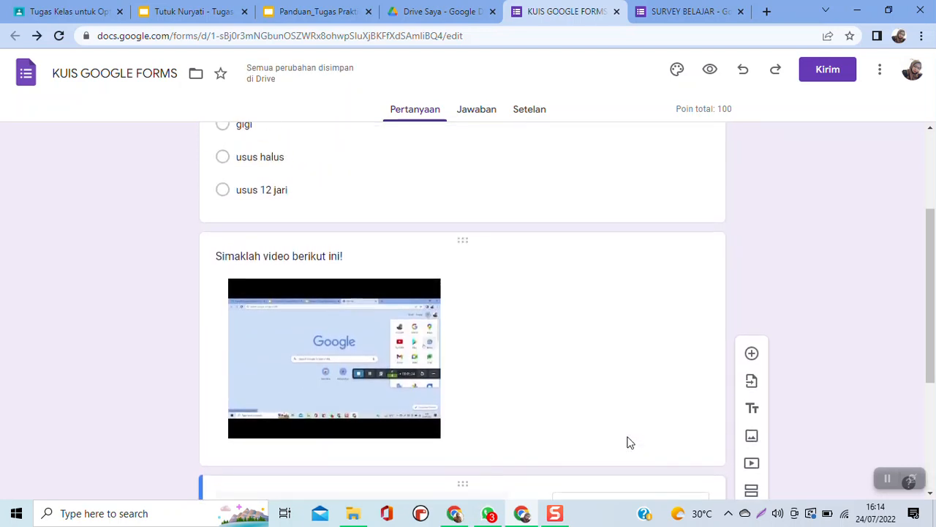
scroll(631, 443, "down", 1)
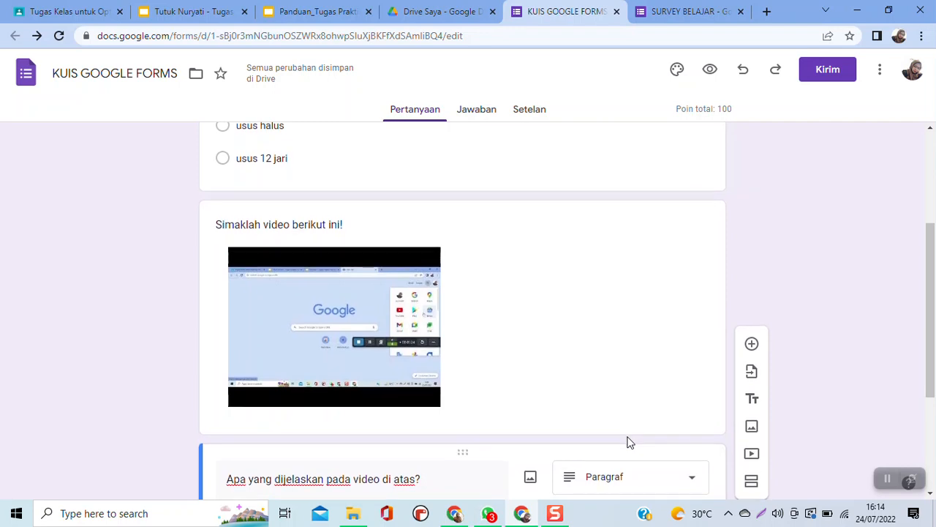
left_click(760, 515)
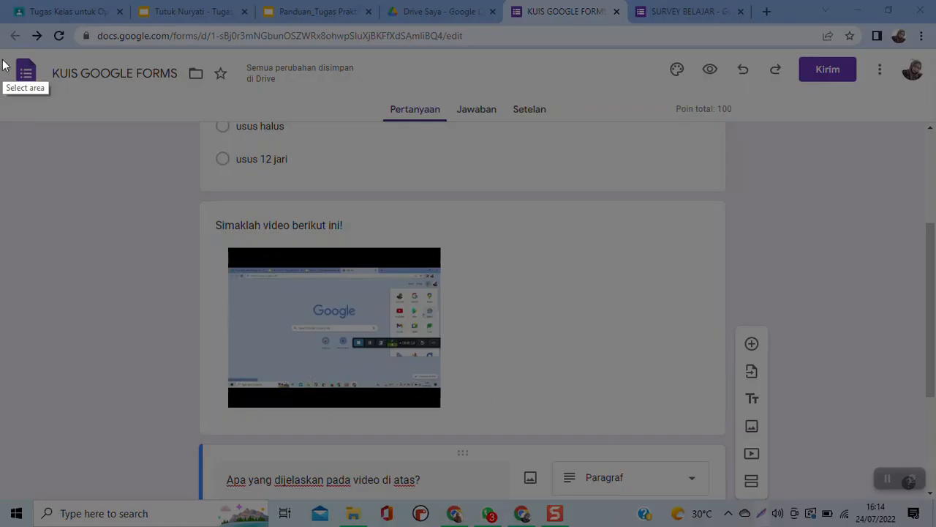
mouse_move(0, 2)
left_mouse_down()
mouse_move(625, 165)
mouse_move(927, 518)
left_mouse_up()
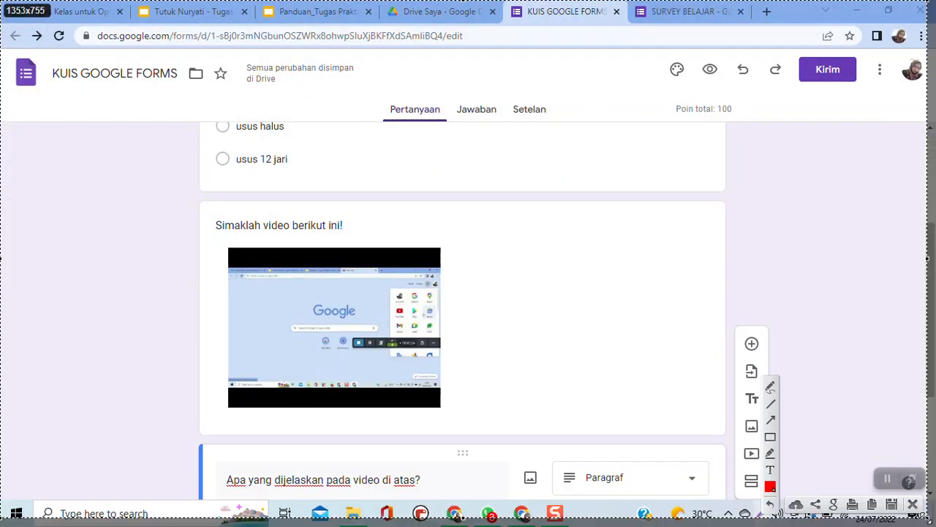
left_click(874, 504)
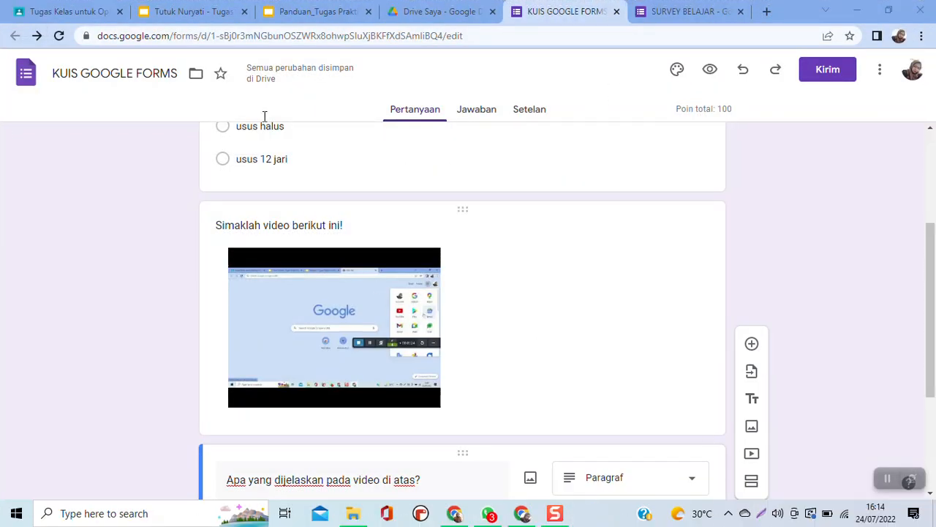
- Switch to the assignment presentation and paste the quiz form screenshot onto slide 4
left_click(185, 13)
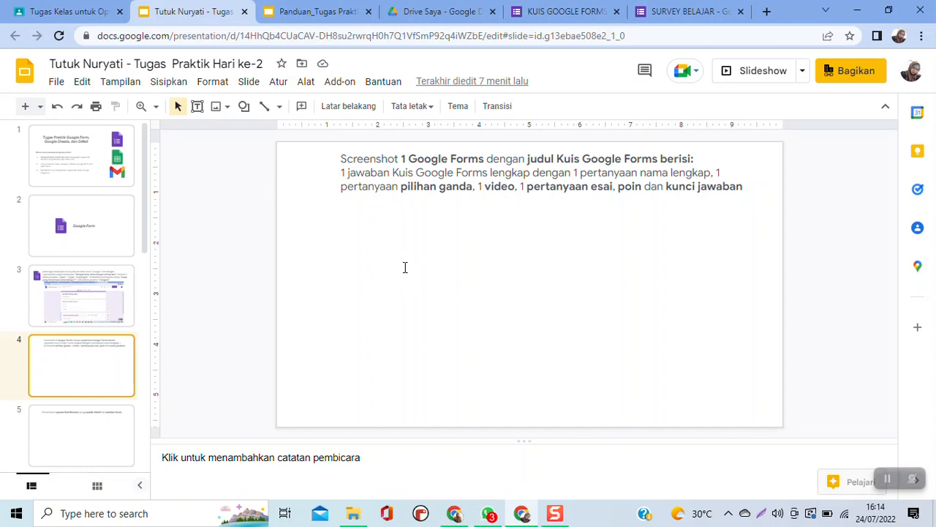
left_click(405, 267)
key("ctrl+v")
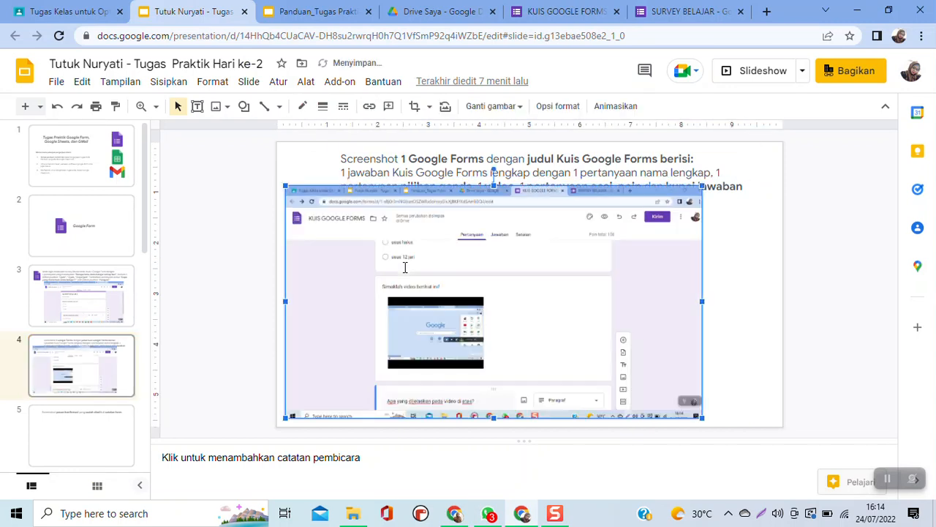